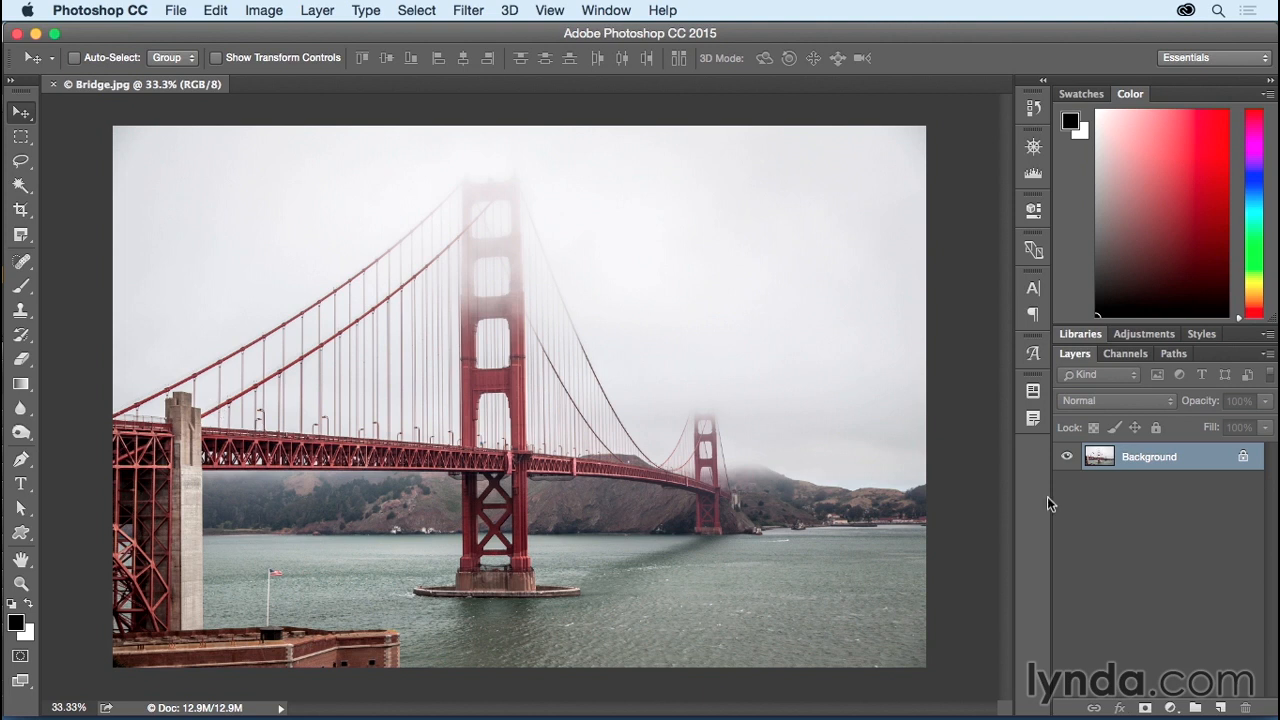
Step: Unlock the Background layer of Bridge.jpg so it becomes the editable Layer 0
left_click(1243, 457)
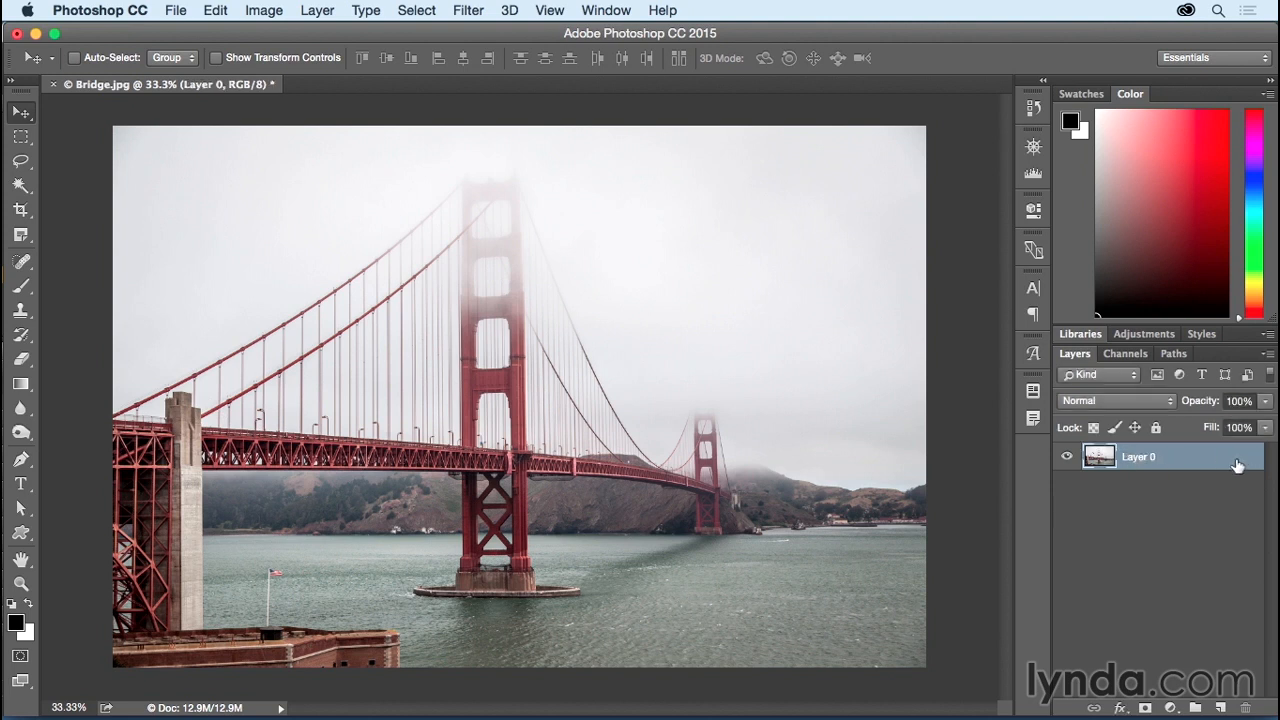
Step: Scale Layer 0 down to about 93% around its centre and commit the transform
left_click(222, 10)
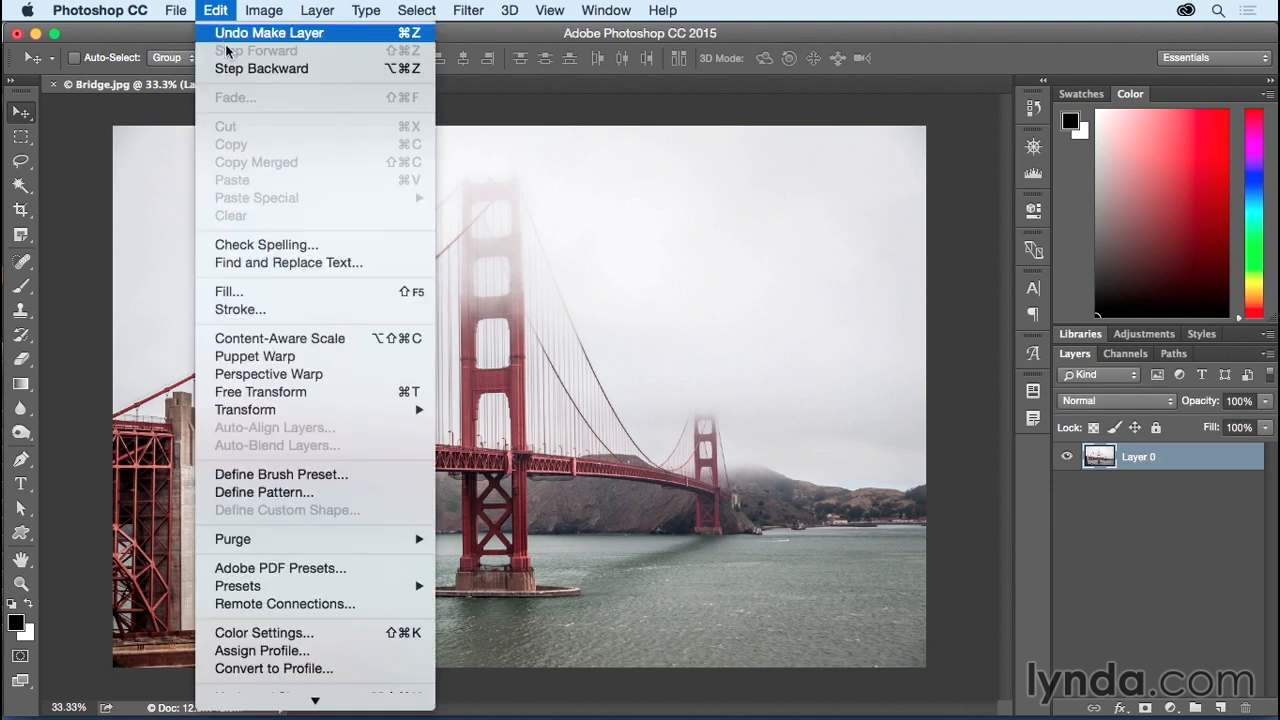
mouse_move(237, 410)
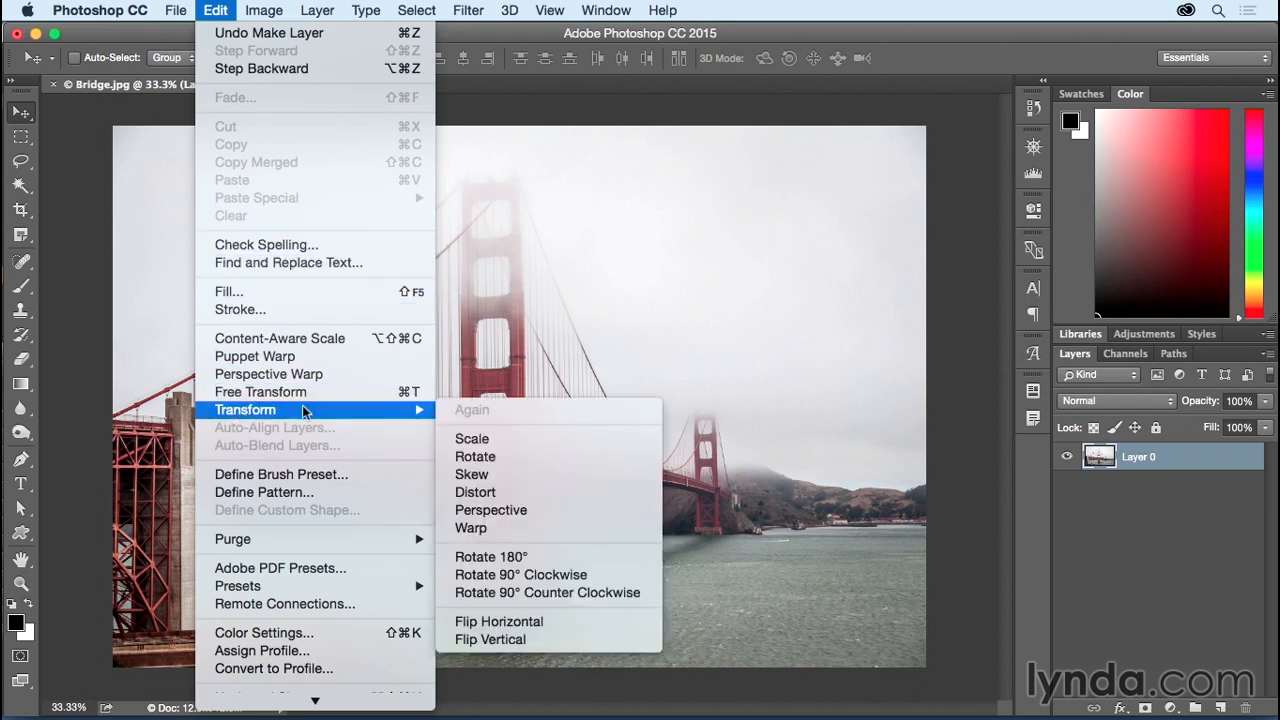
left_click(470, 440)
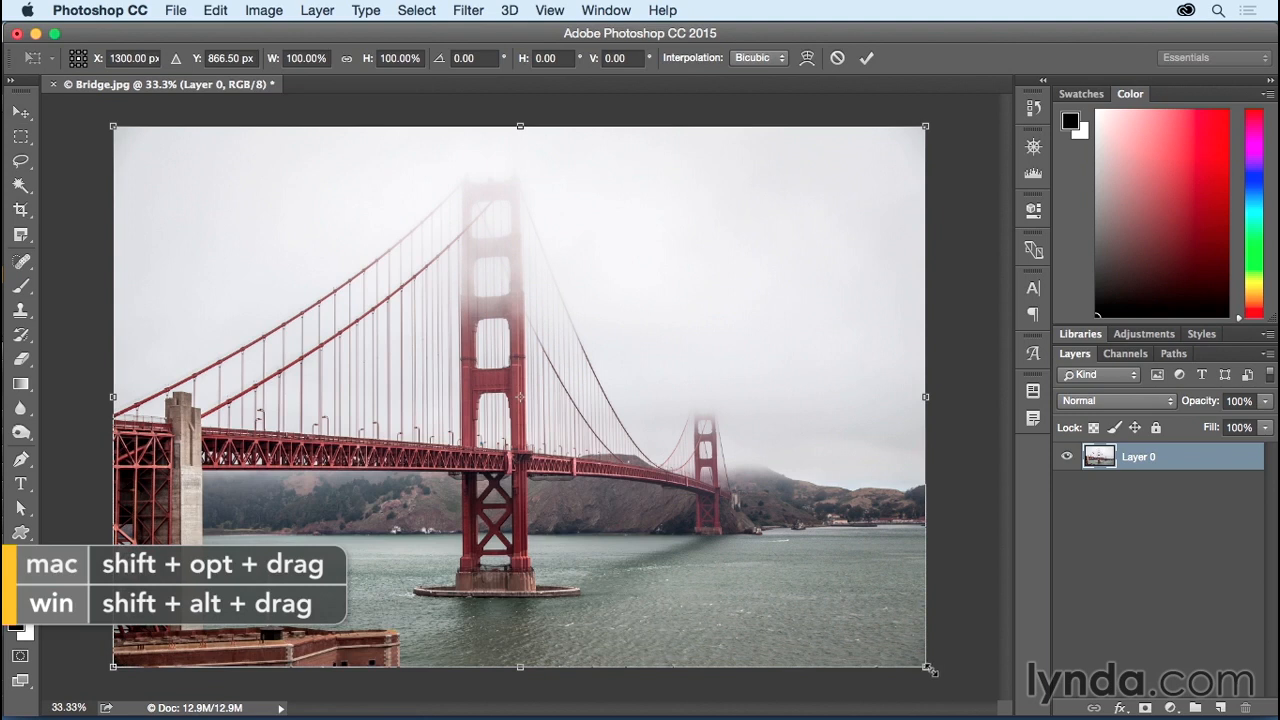
left_click_drag(925, 667, 900, 648)
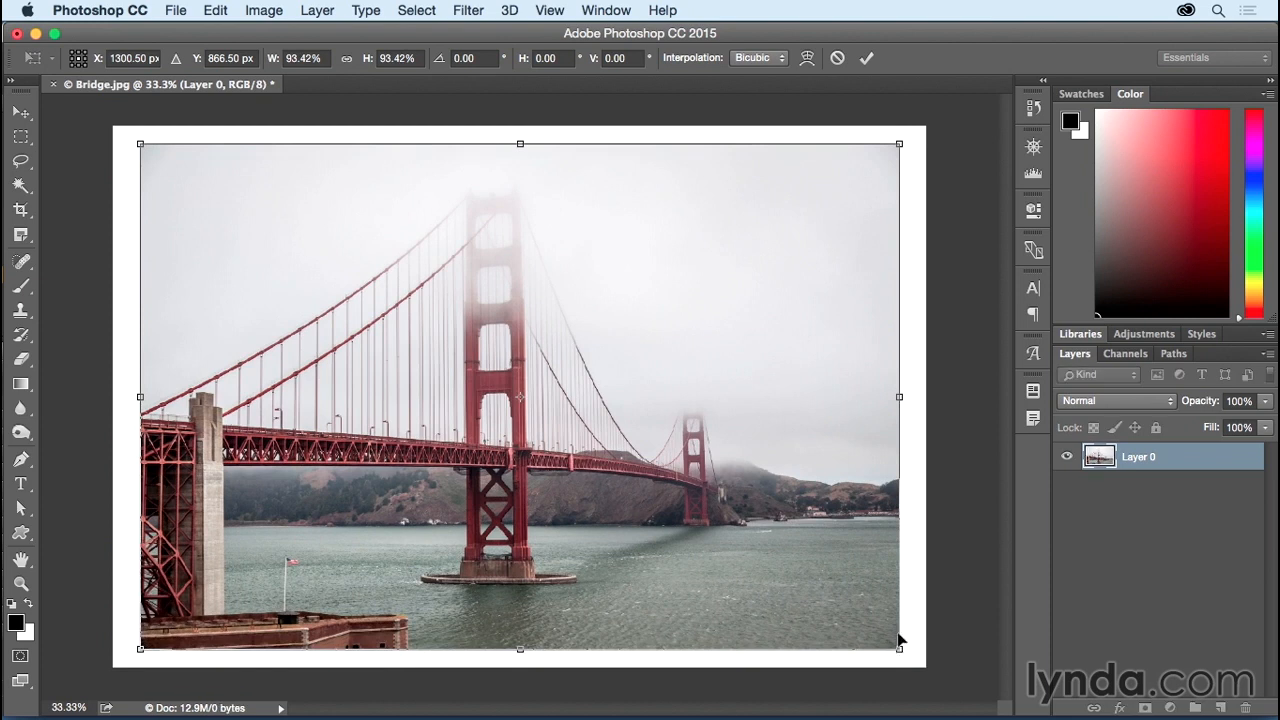
left_click(866, 60)
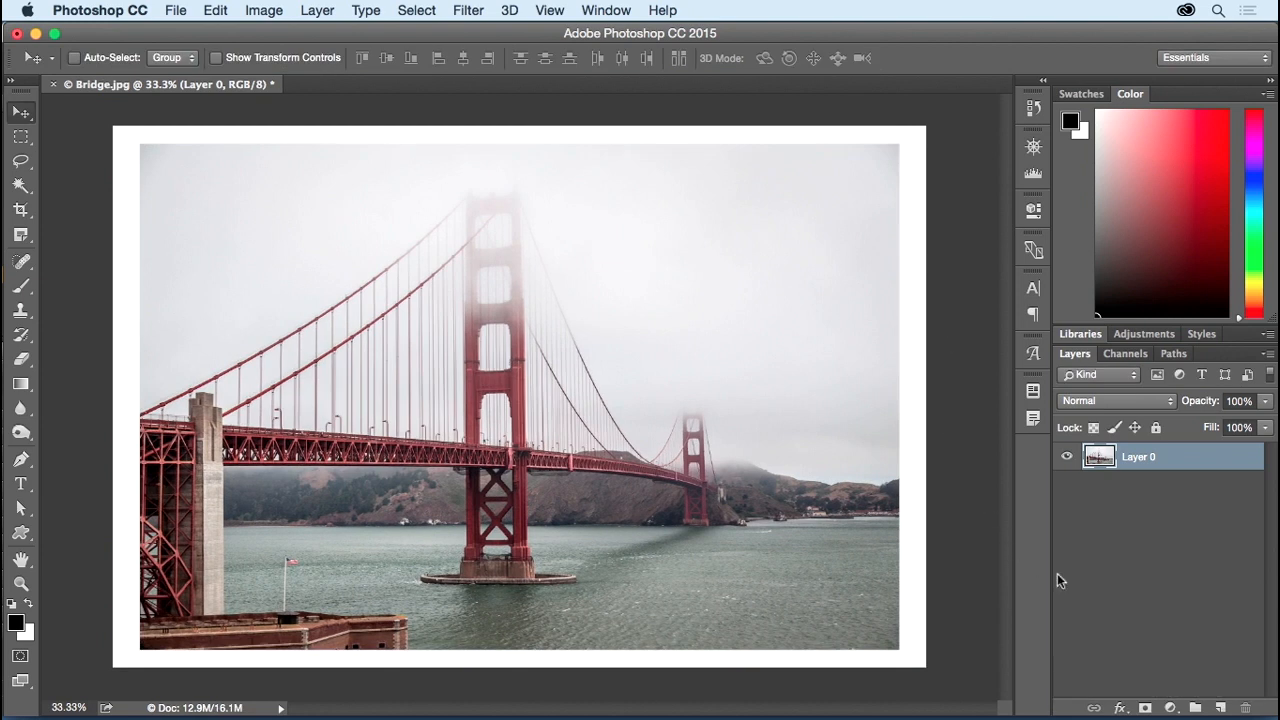
Step: Add a Drop Shadow effect to Layer 0 and reset it to default settings
left_click(1121, 708)
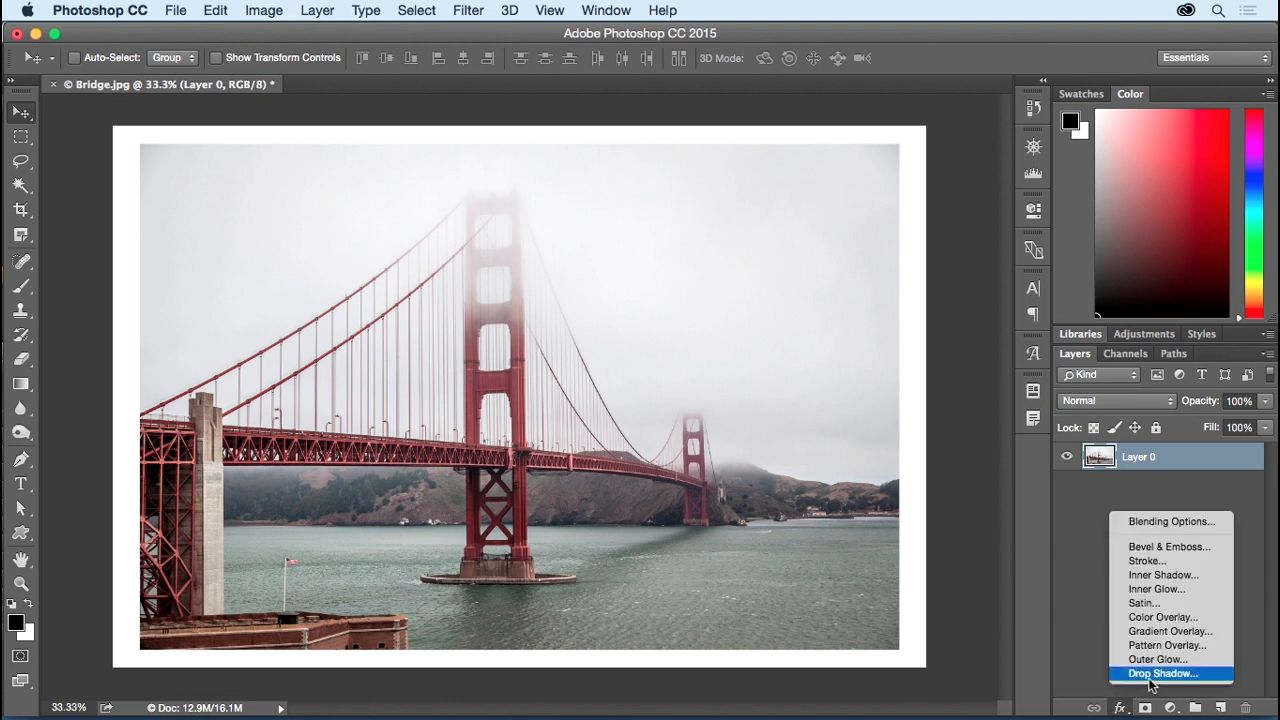
left_click(1160, 673)
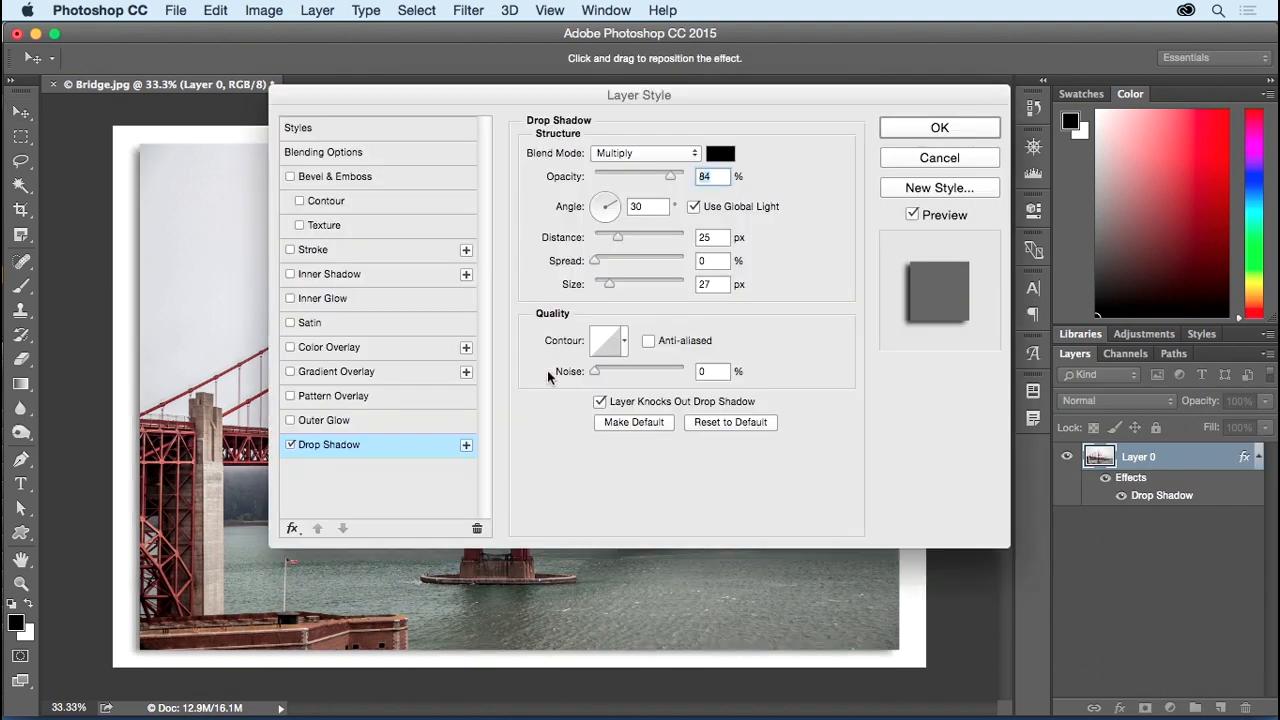
left_click_drag(535, 97, 946, 17)
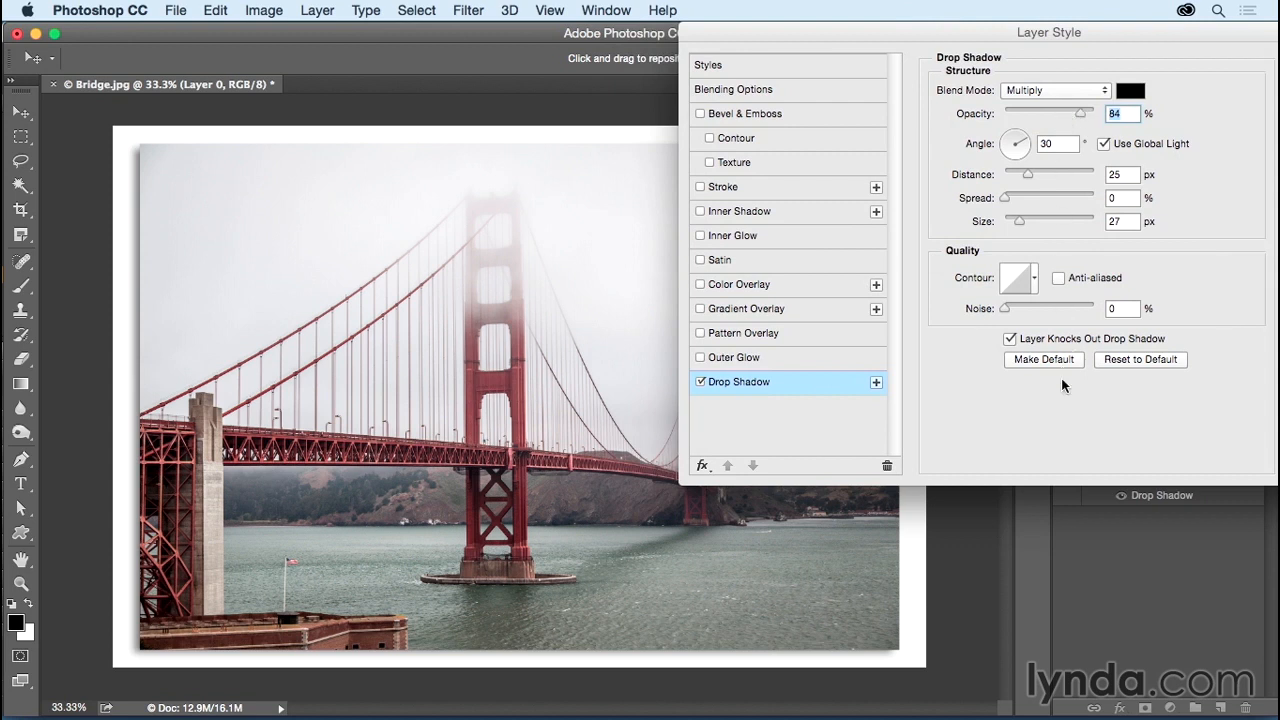
left_click(1128, 360)
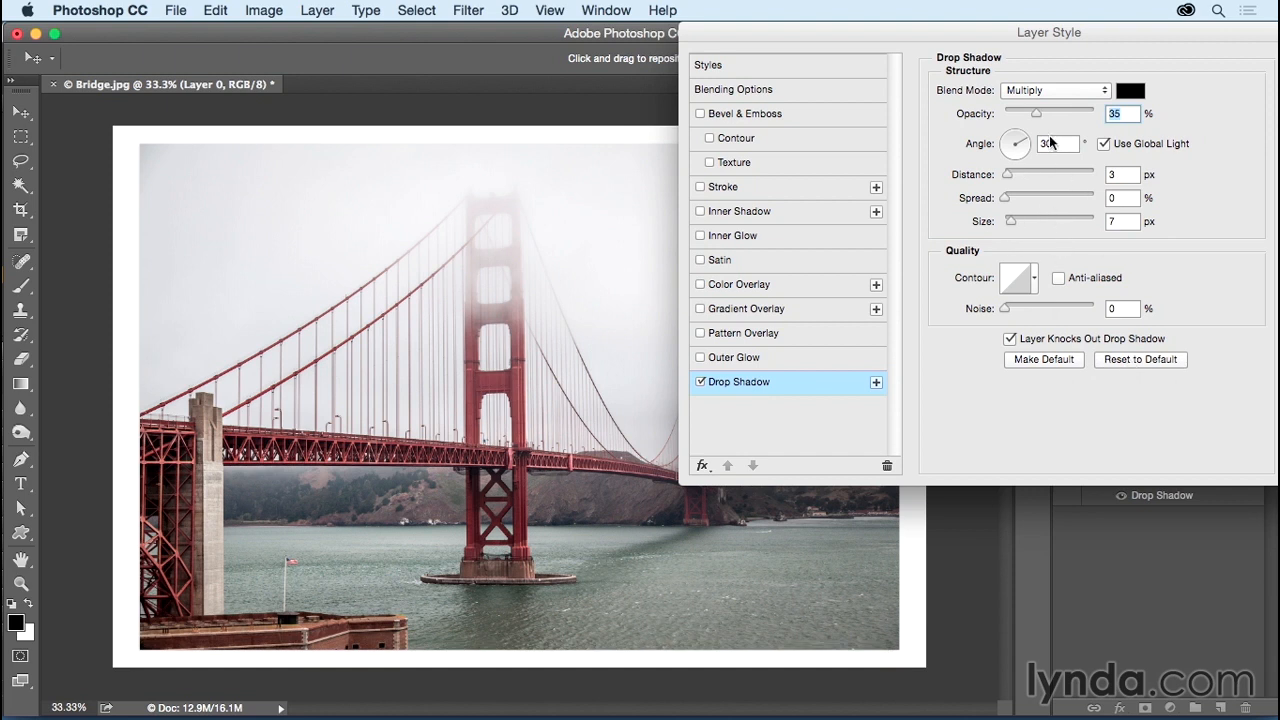
Step: Tune the shadow to 76% opacity, 142° angle, 40 px distance and 32 px size
left_click_drag(1038, 118, 1052, 118)
left_click_drag(1008, 178, 1037, 178)
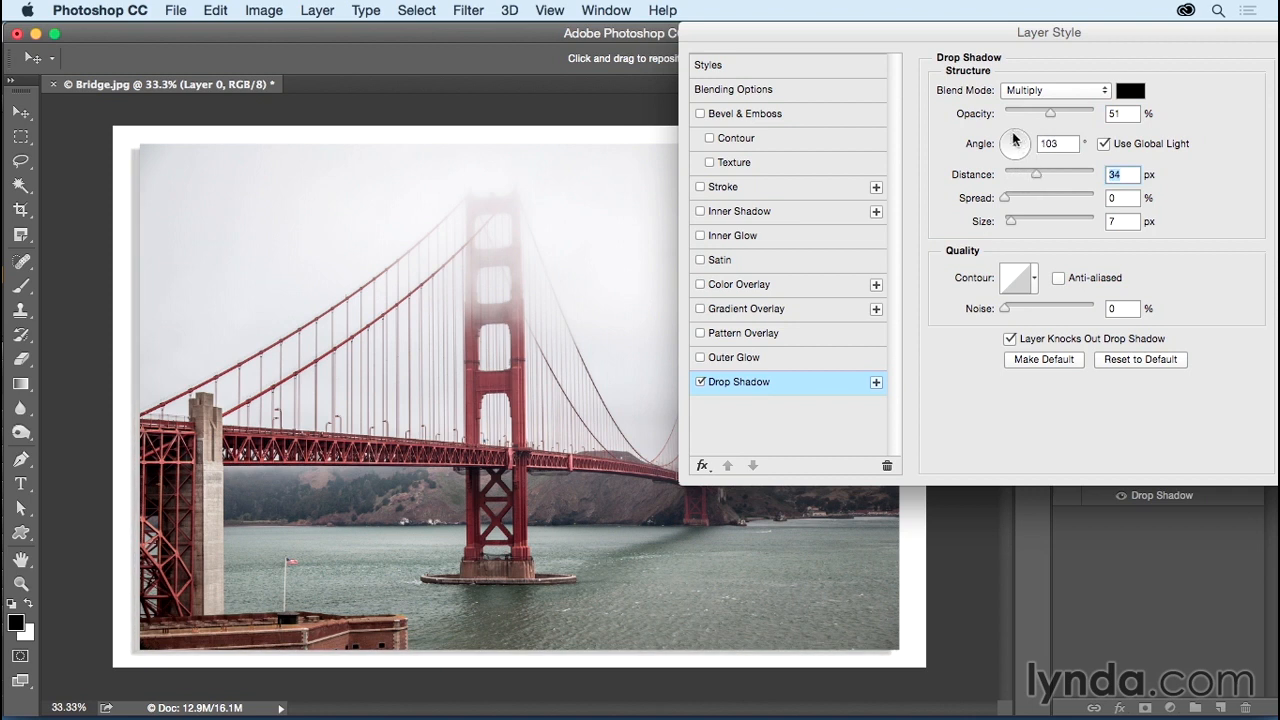
left_click(1012, 134)
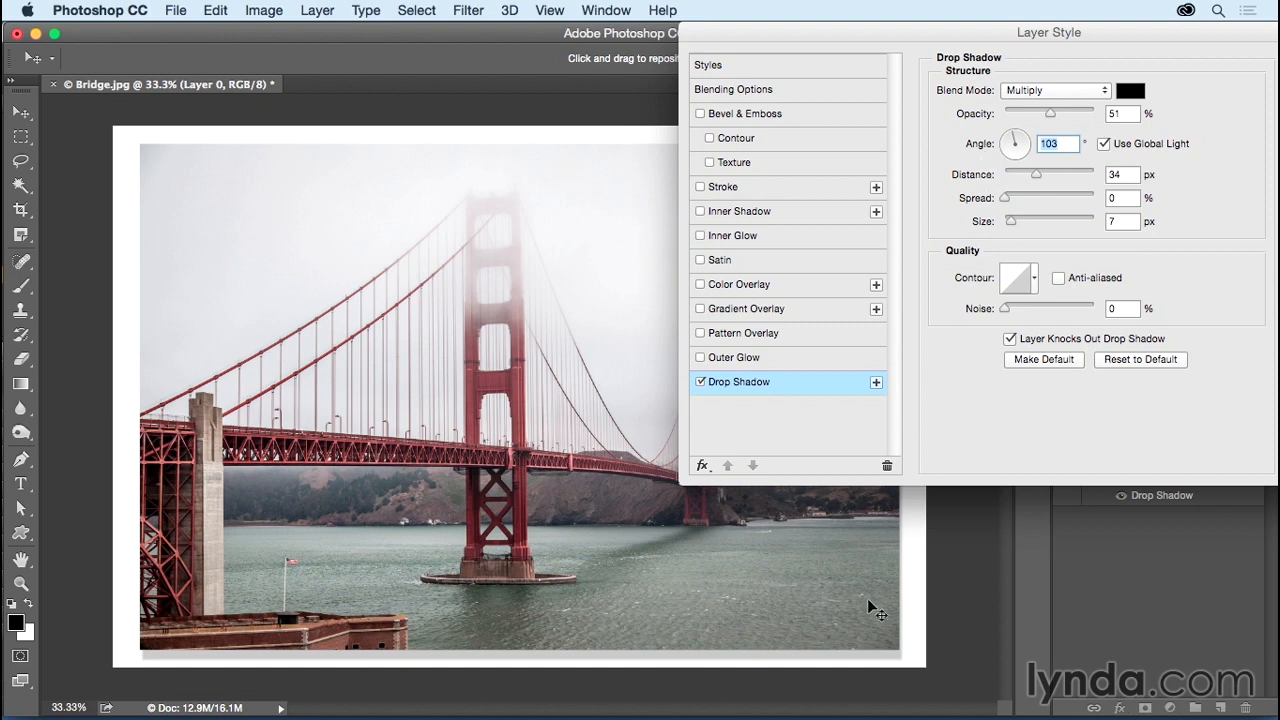
left_click_drag(847, 583, 856, 581)
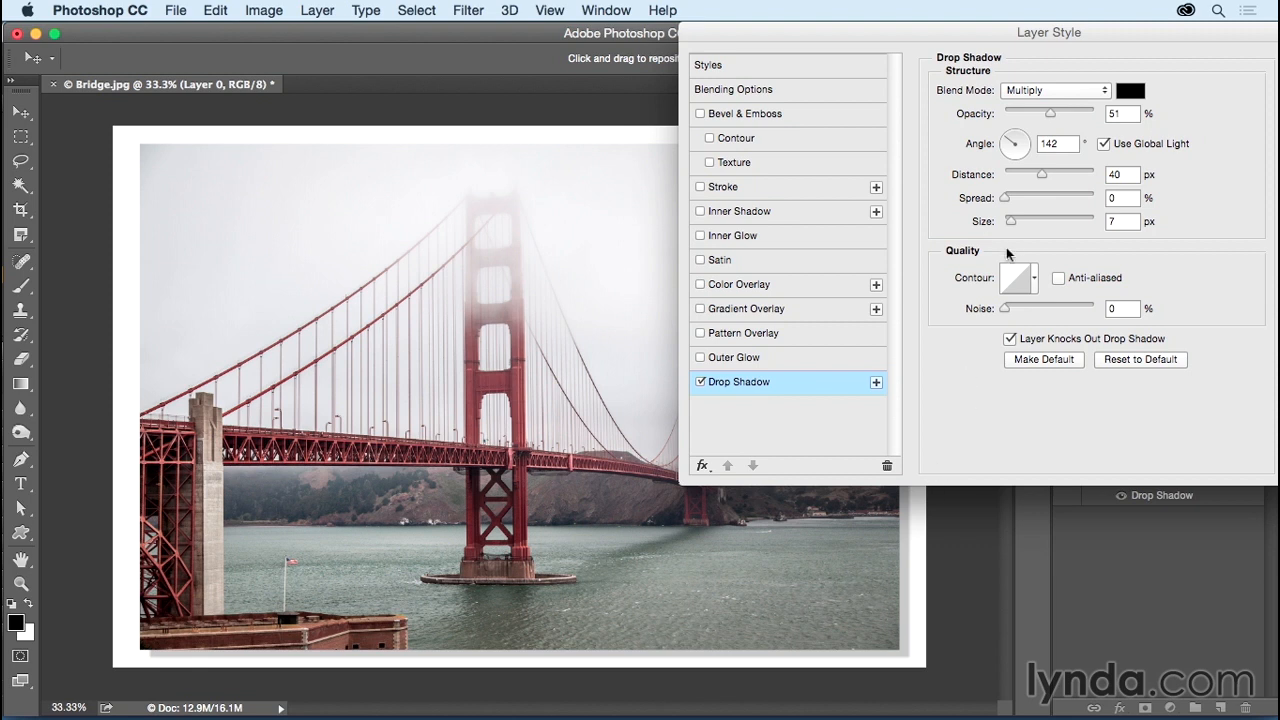
left_click_drag(1011, 220, 1020, 221)
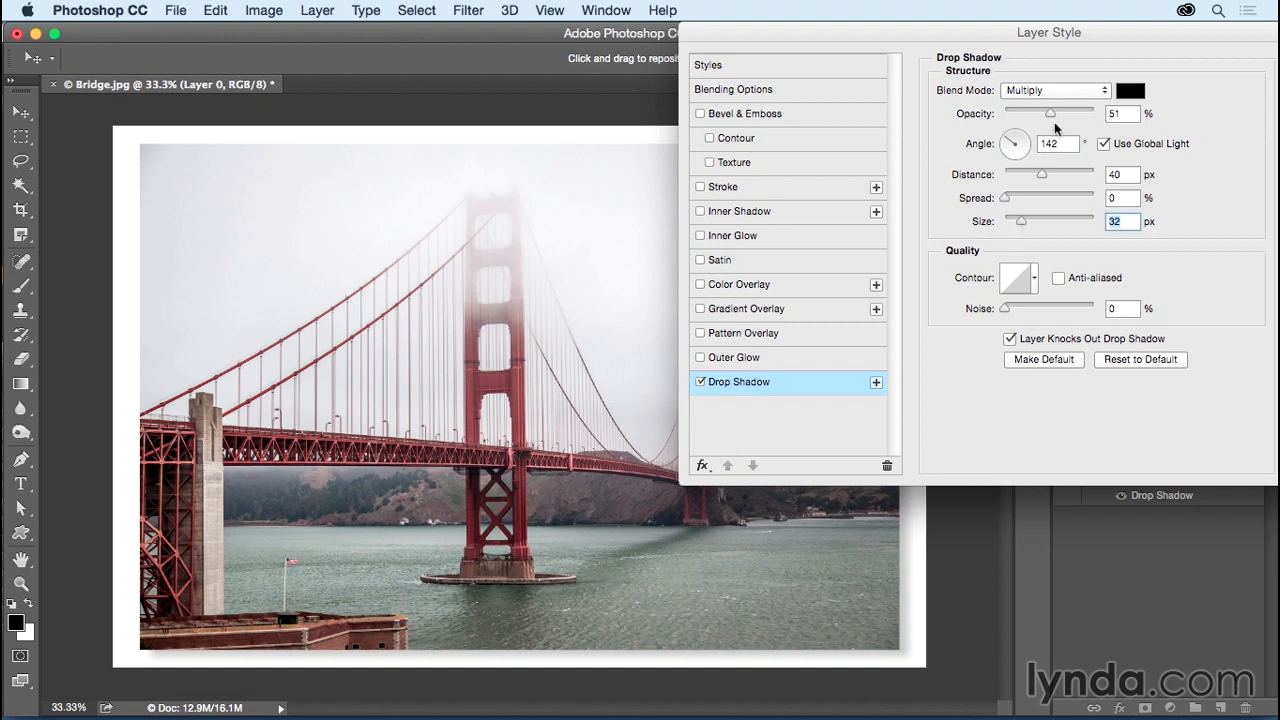
left_click_drag(1050, 113, 1073, 116)
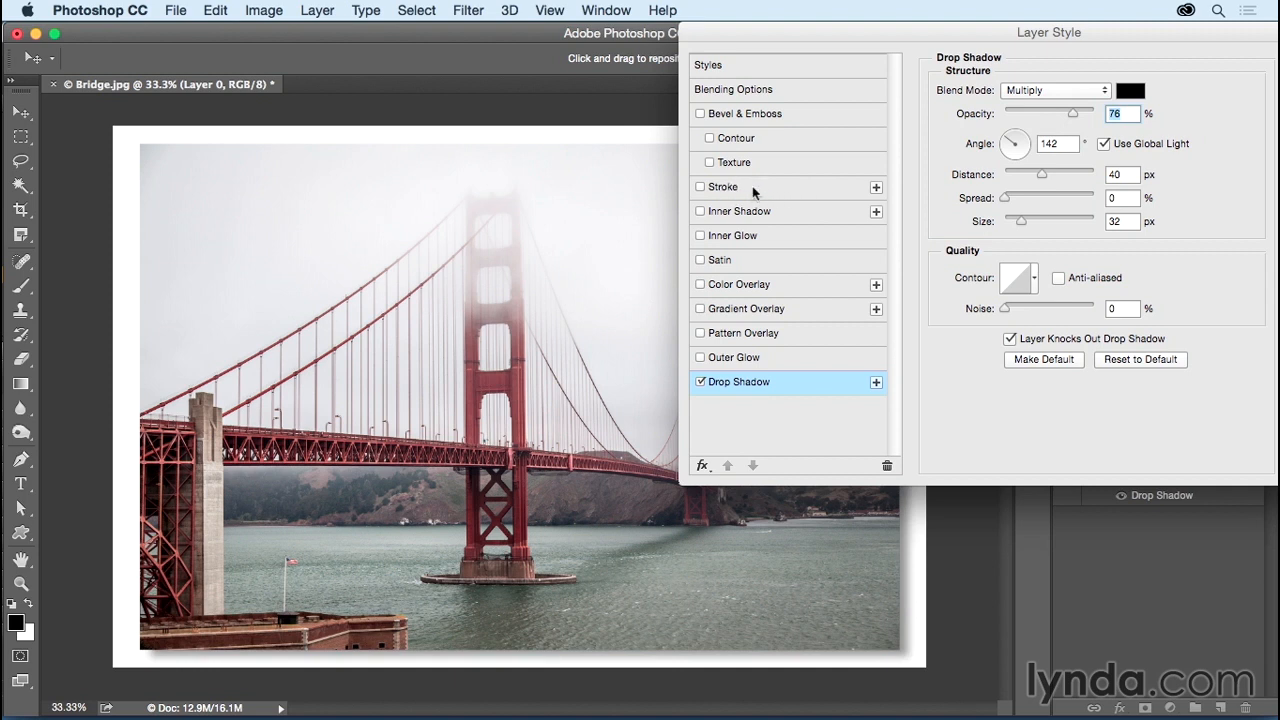
Step: Add a 10 px black Stroke effect positioned Inside the photo's edge
left_click(701, 188)
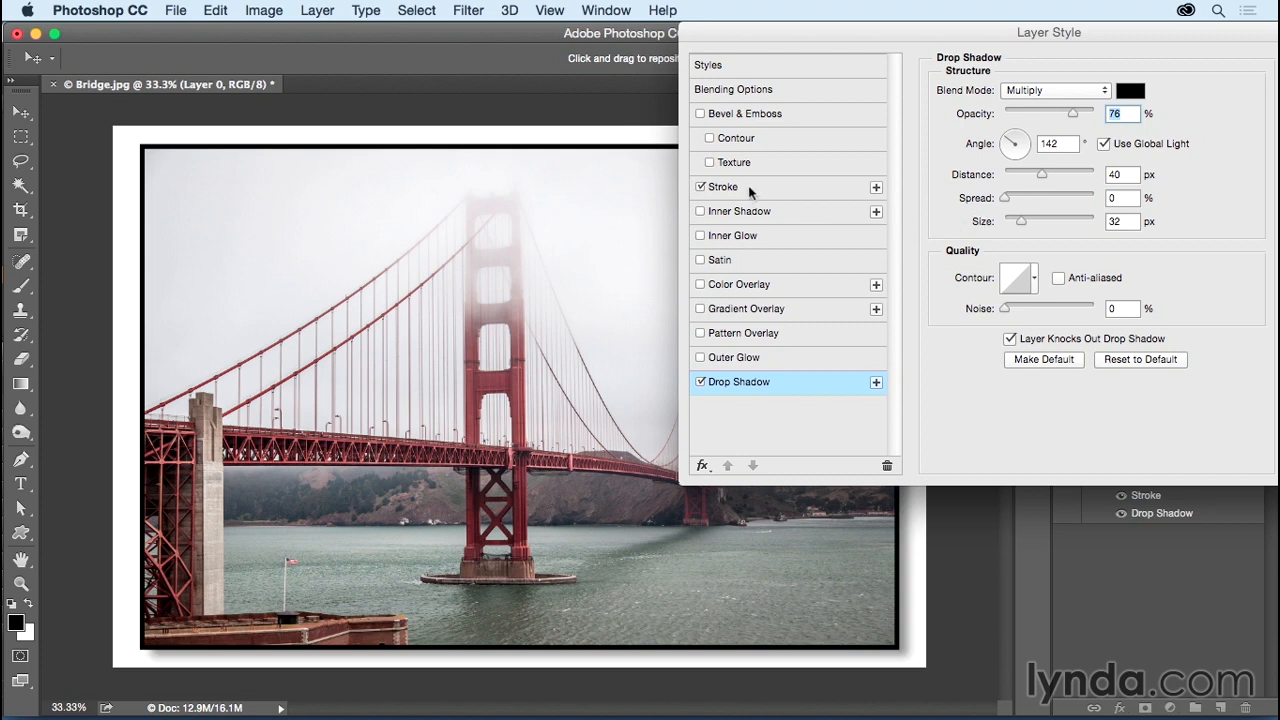
left_click(774, 192)
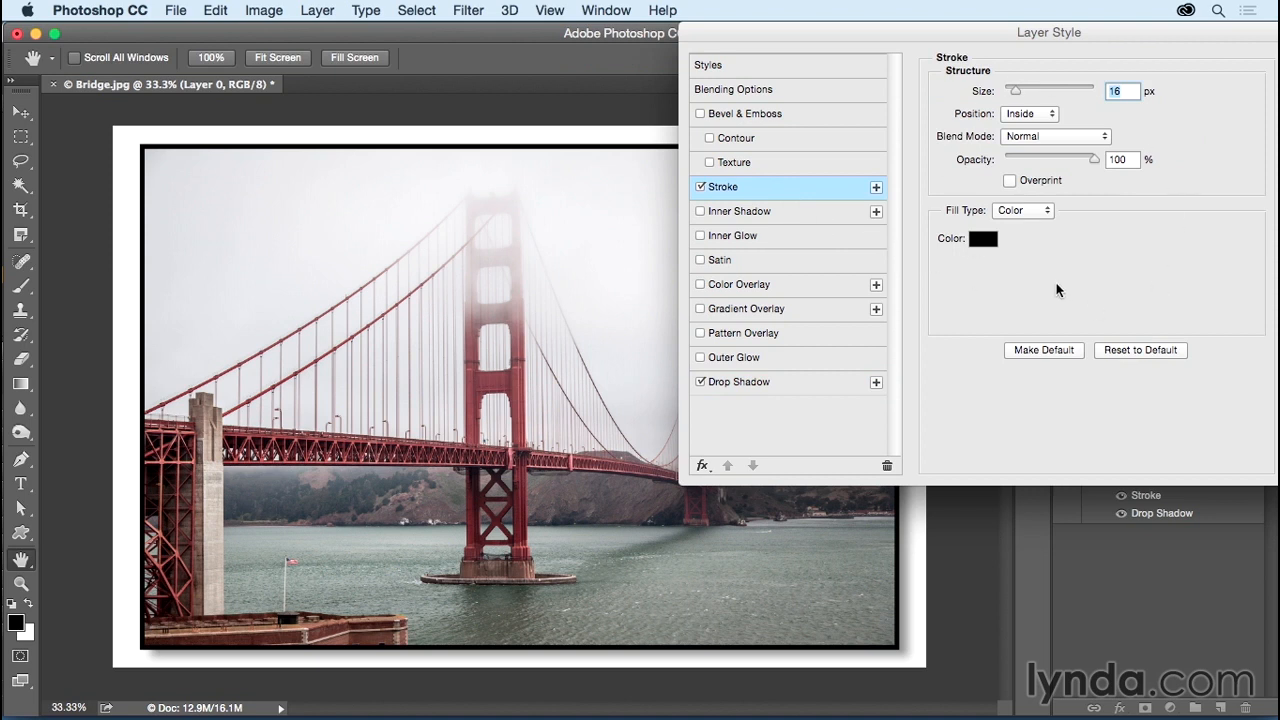
type("10")
left_click(1038, 117)
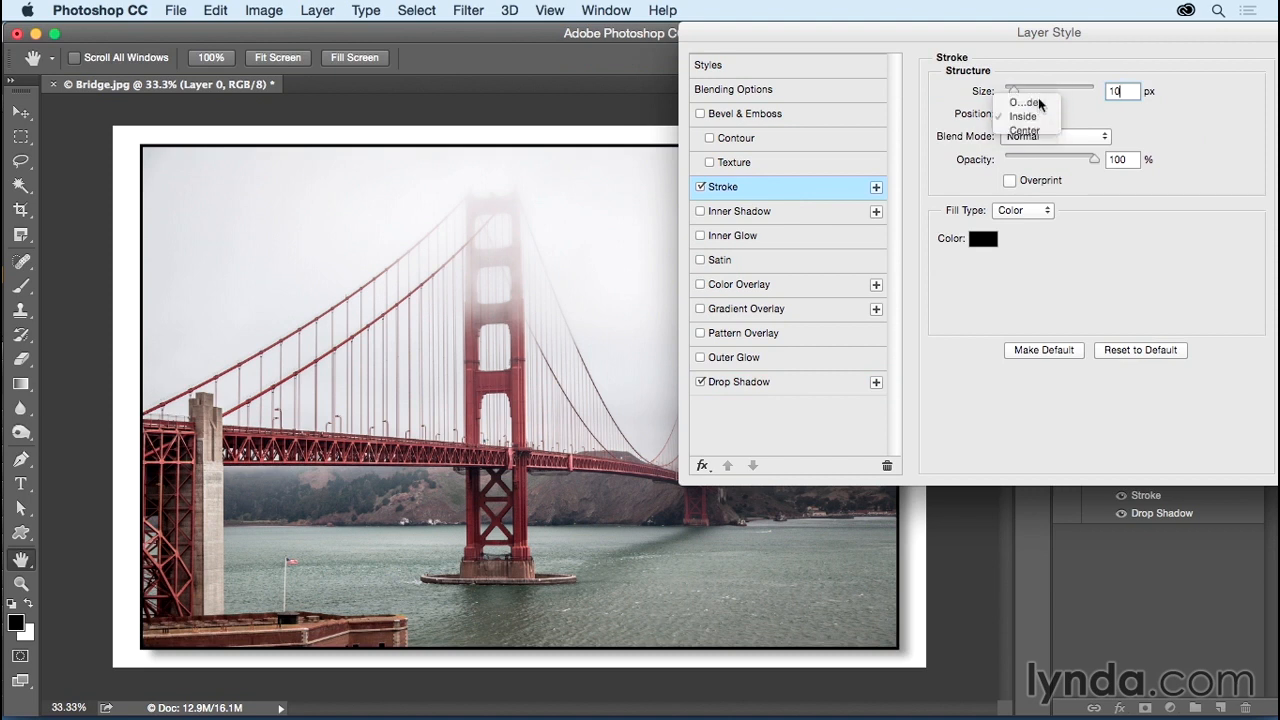
left_click(1040, 102)
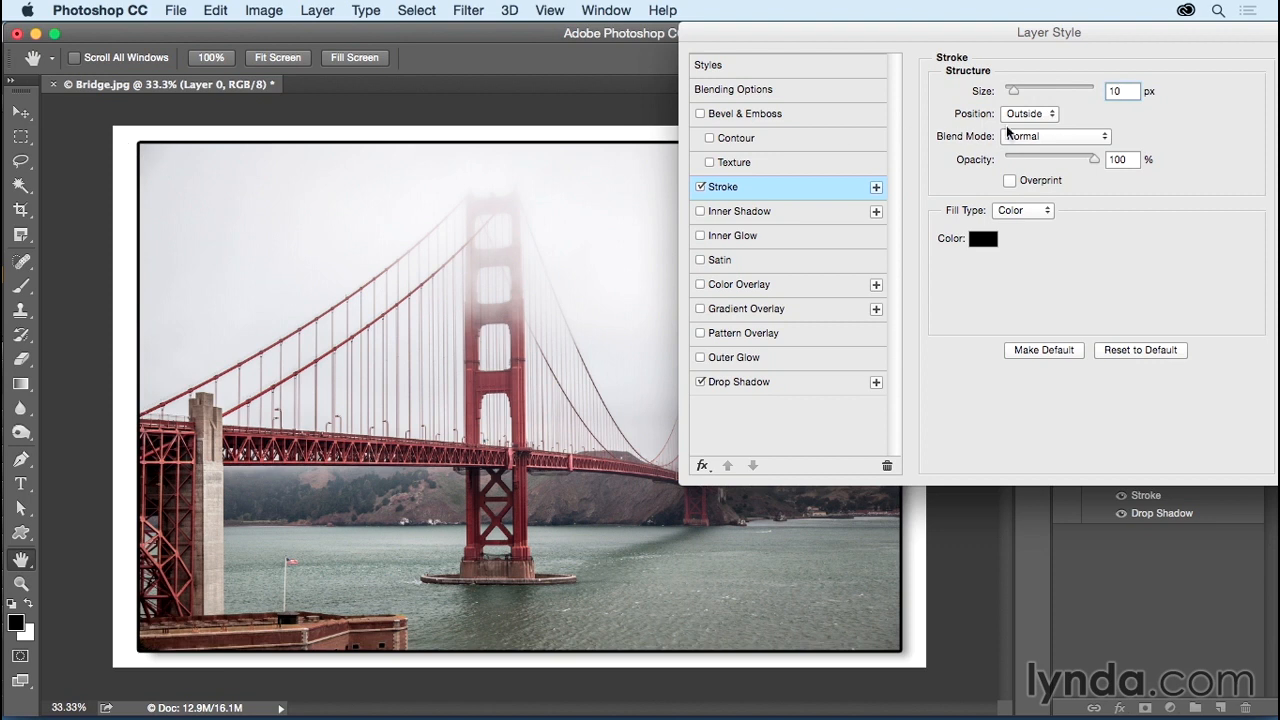
left_click(1040, 116)
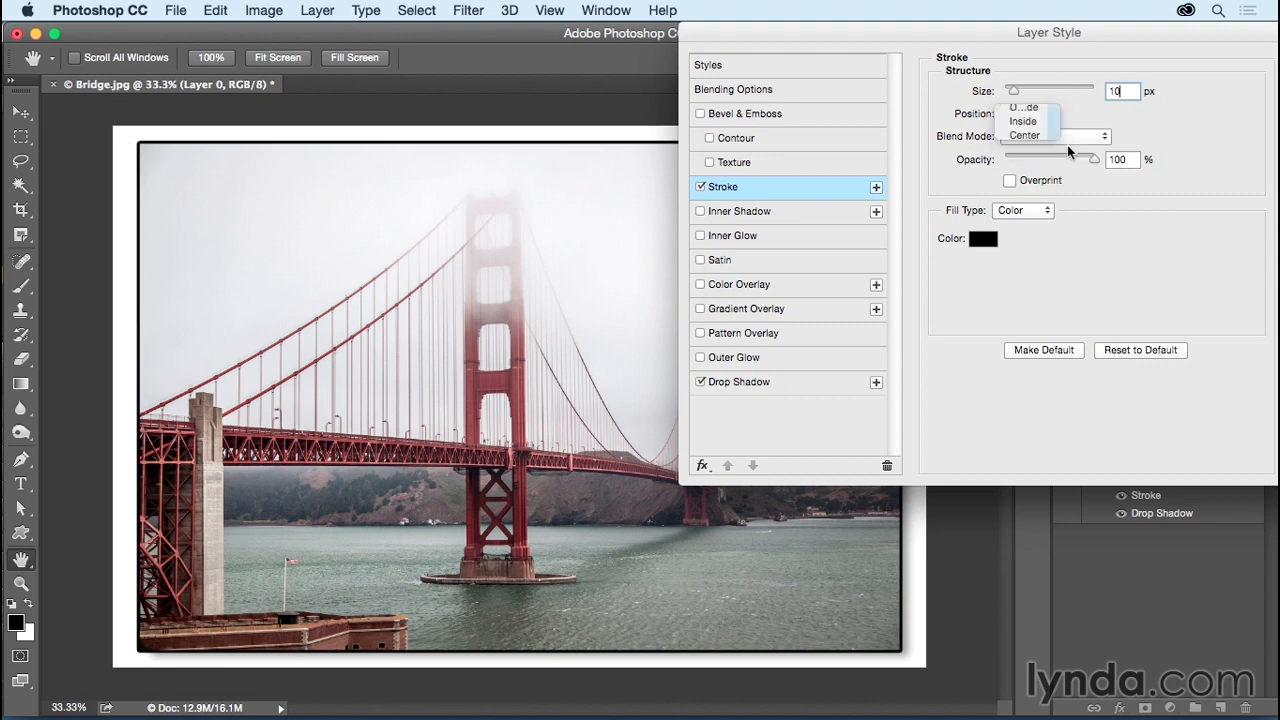
left_click(1040, 128)
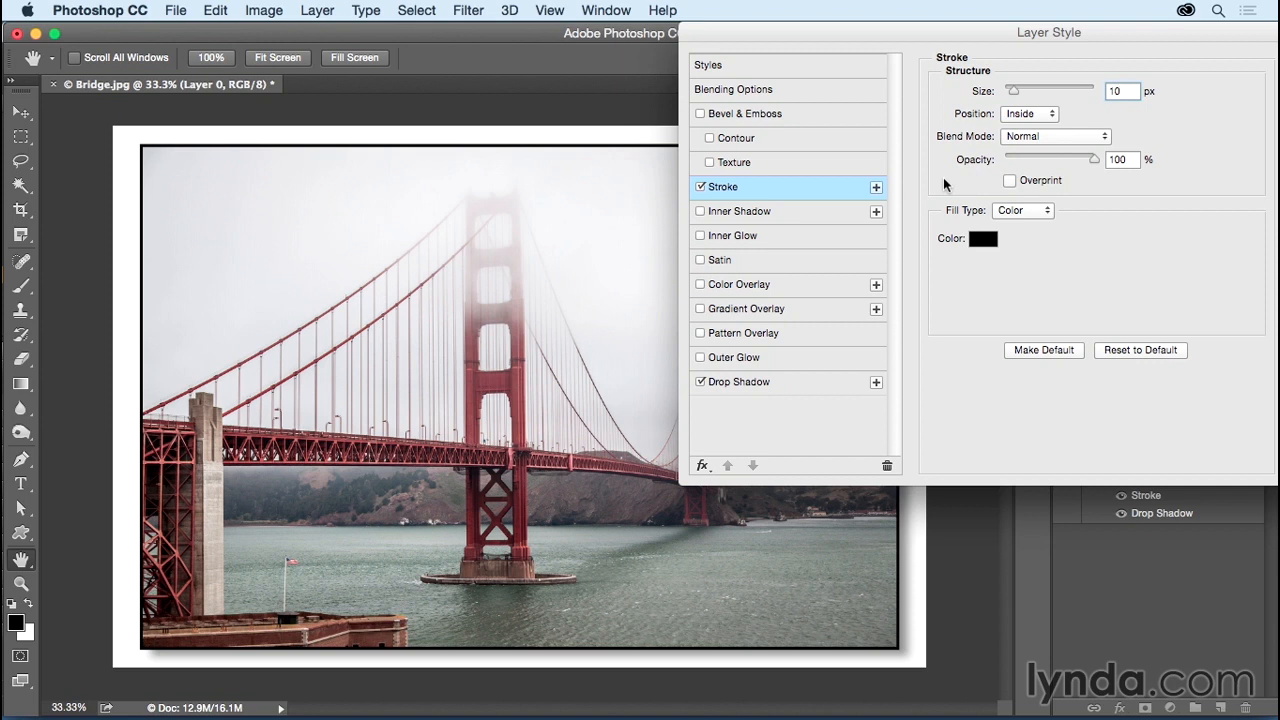
Step: Add a second 5 px stroke and colour it deep dark red #5e020a
left_click(876, 189)
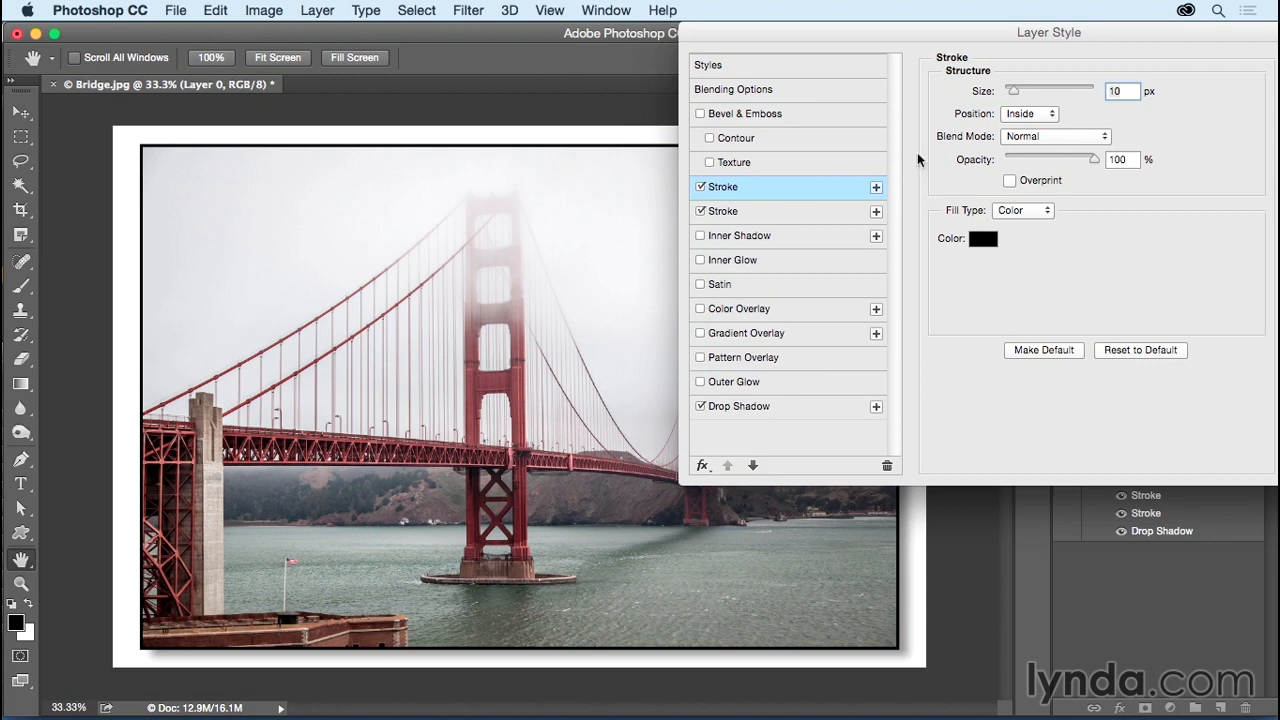
double_click(1124, 90)
type("5")
left_click(983, 240)
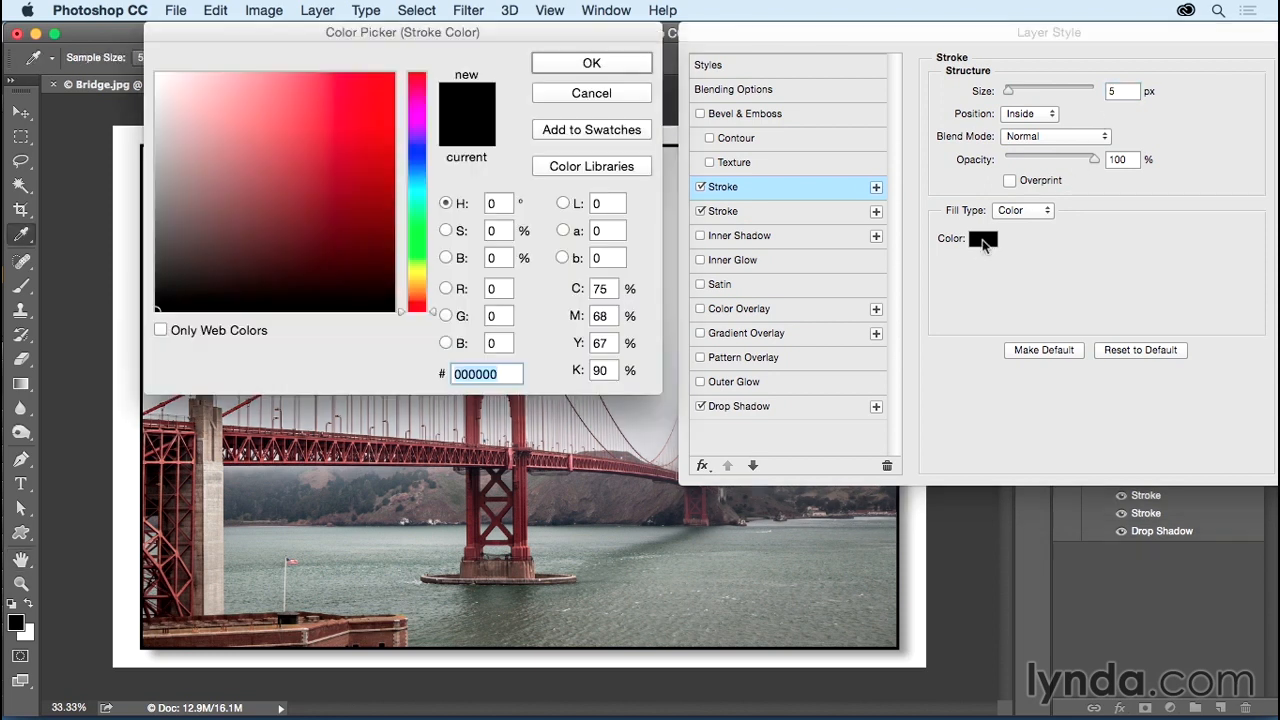
left_click(530, 485)
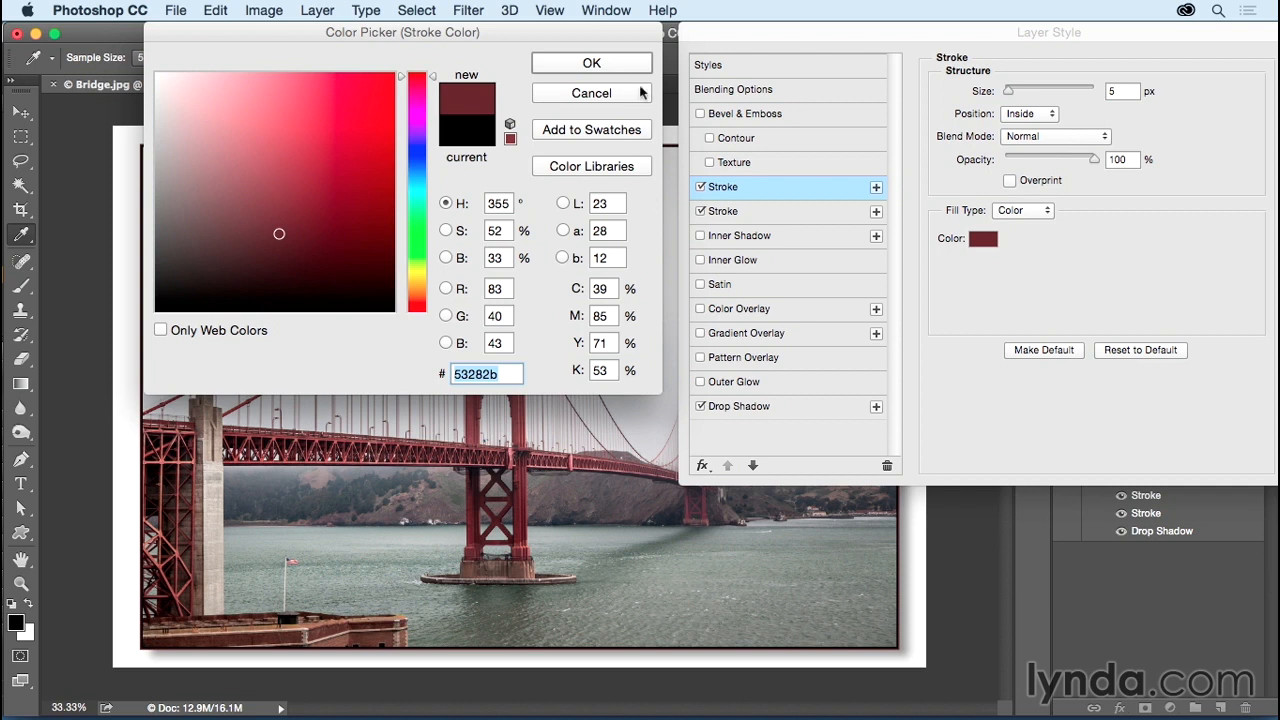
mouse_move(283, 234)
left_mouse_down()
mouse_move(303, 256)
mouse_move(376, 237)
mouse_move(389, 220)
left_mouse_up()
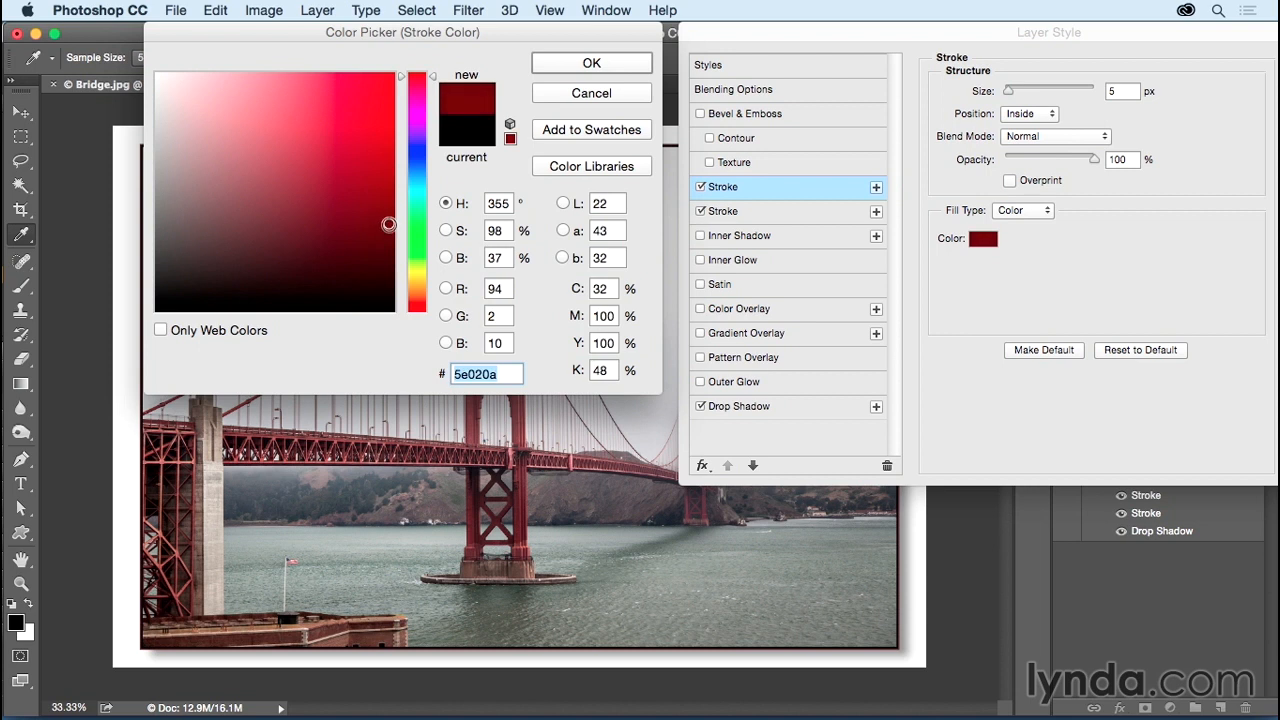
left_click(613, 62)
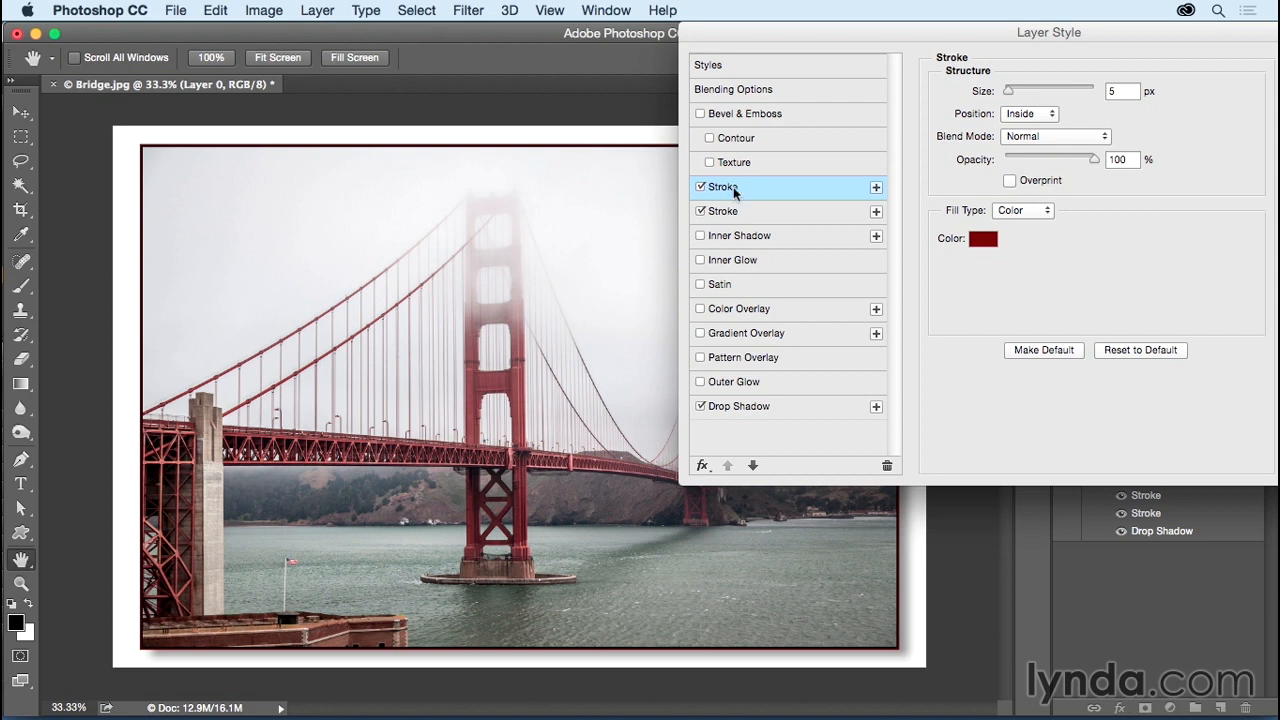
Step: Widen the dark red stroke to 10 px and make the other stroke a 15 px white band
left_click_drag(1007, 90, 1014, 93)
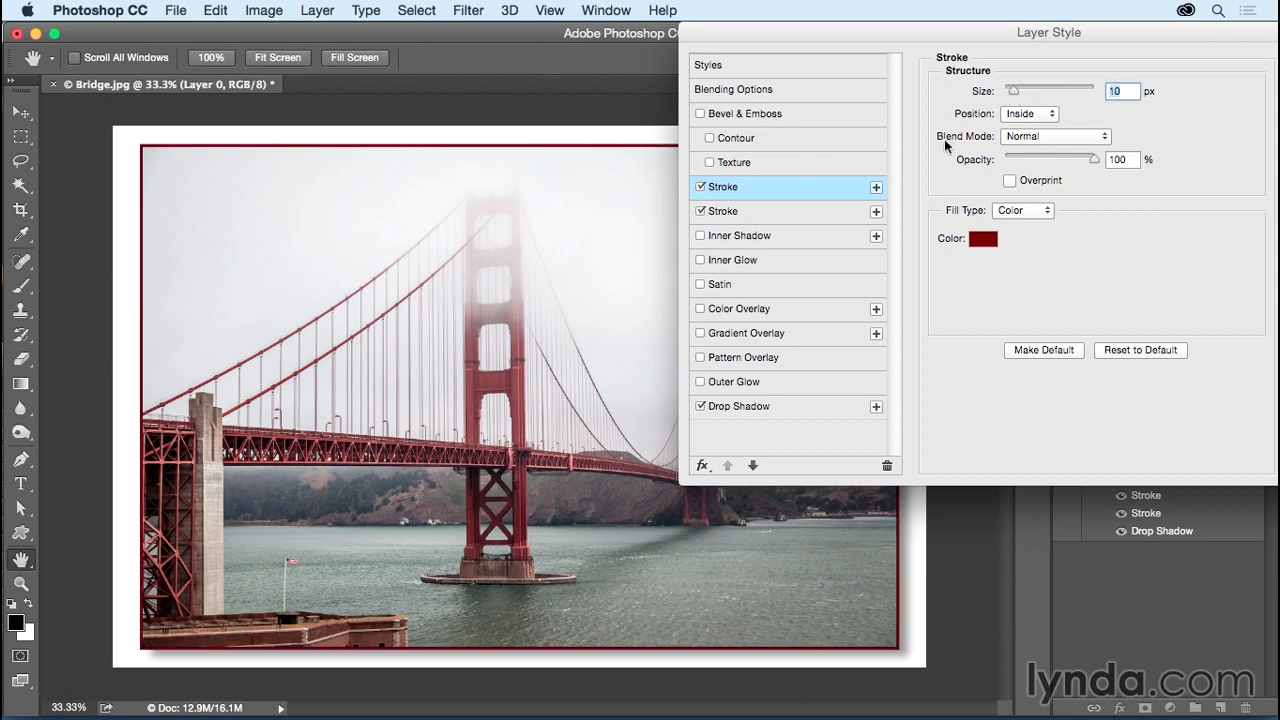
left_click(841, 212)
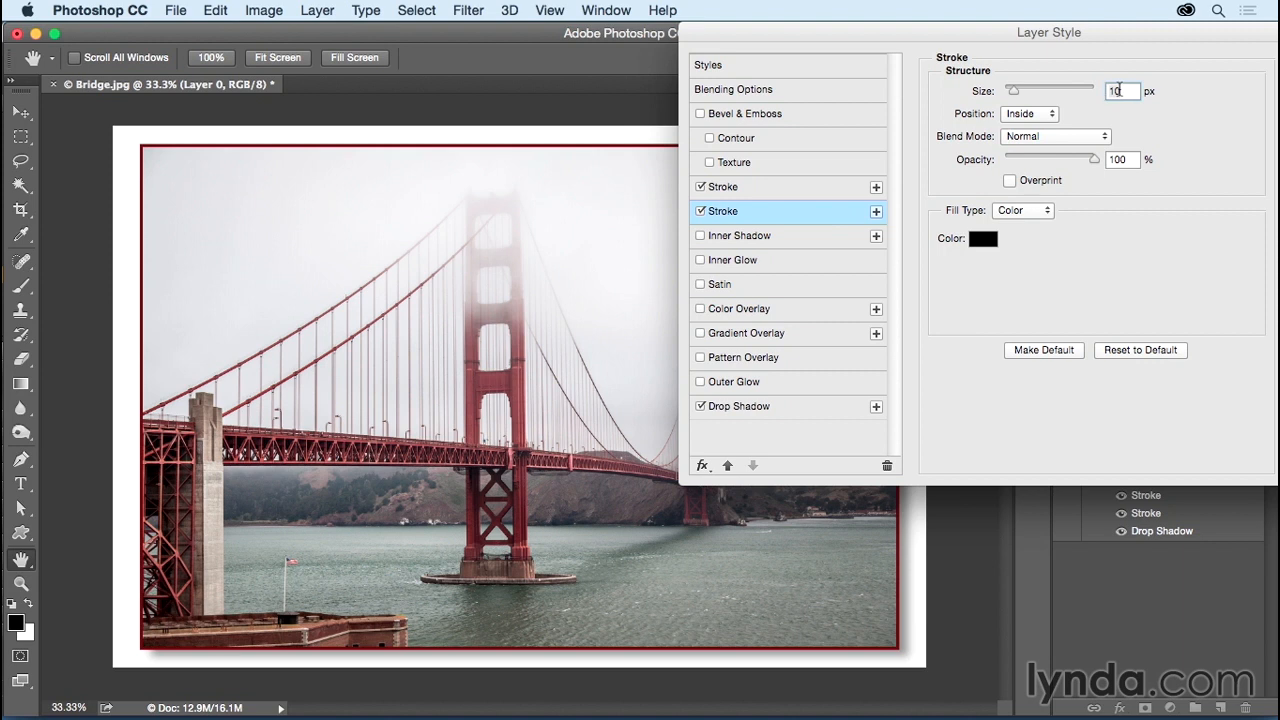
left_click_drag(1124, 91, 1103, 90)
type("15")
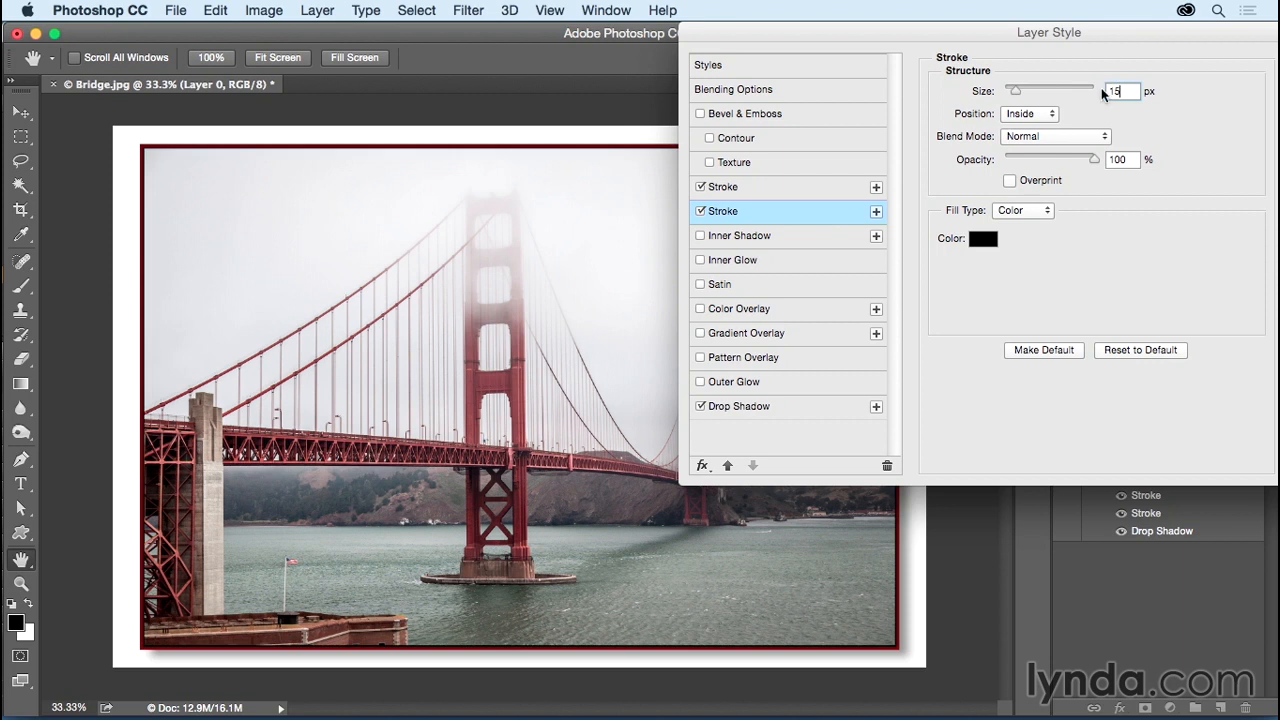
left_click(979, 245)
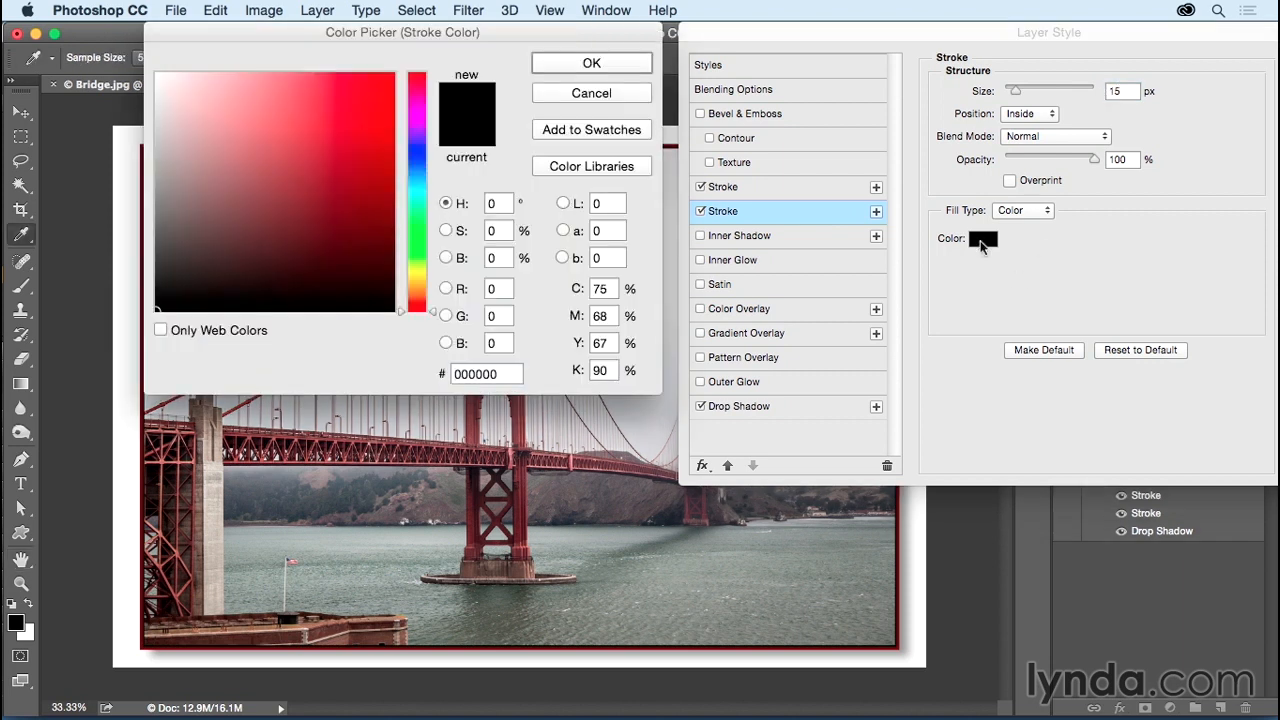
left_click(161, 86)
left_click_drag(161, 86, 134, 70)
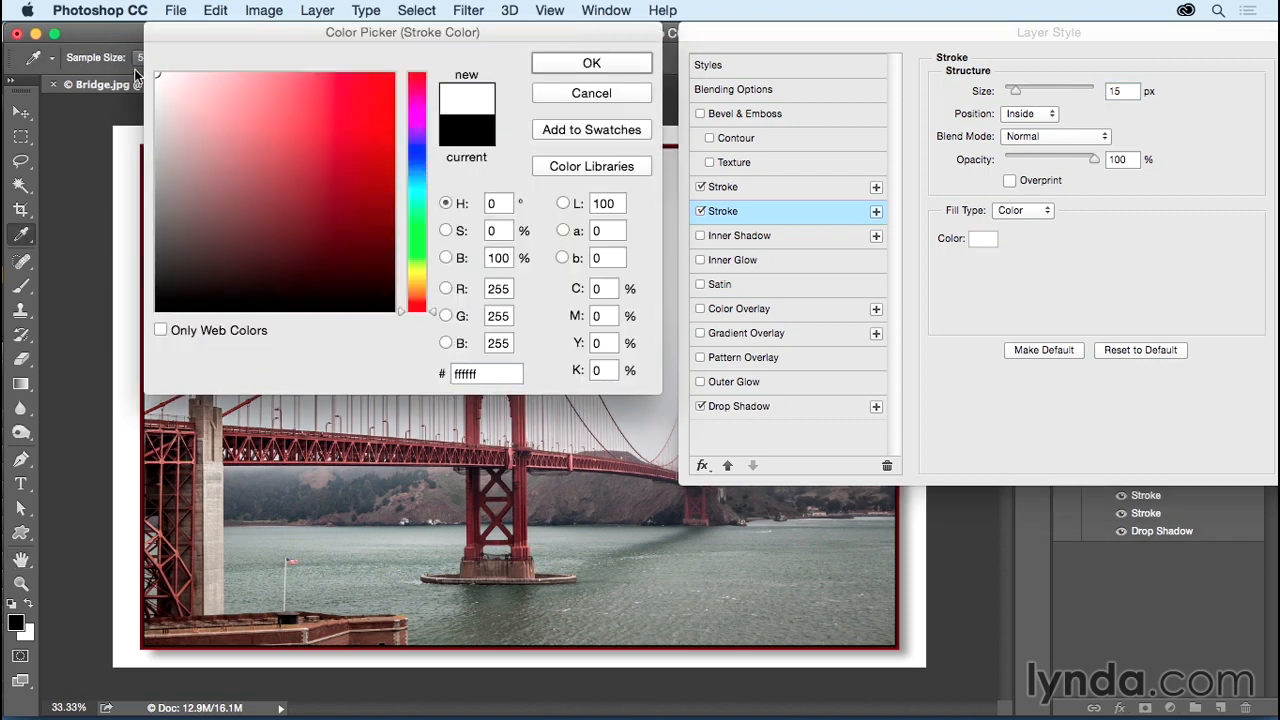
left_click(564, 66)
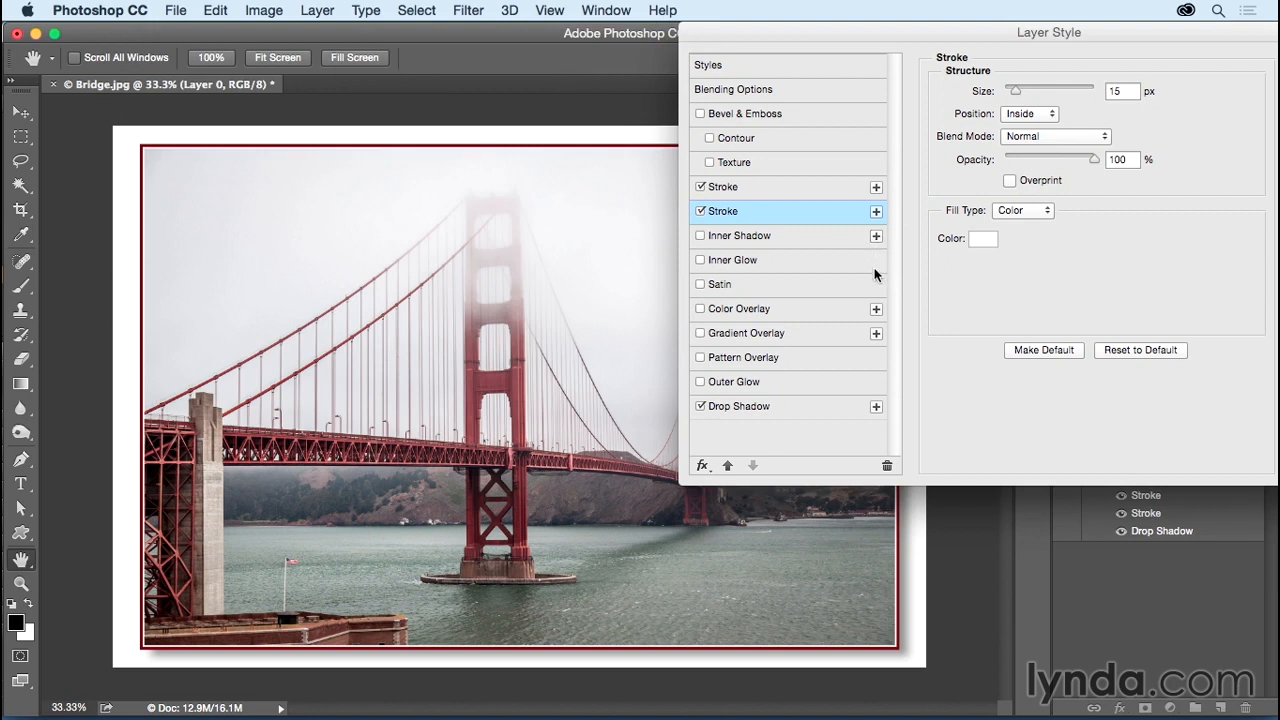
left_click(876, 407)
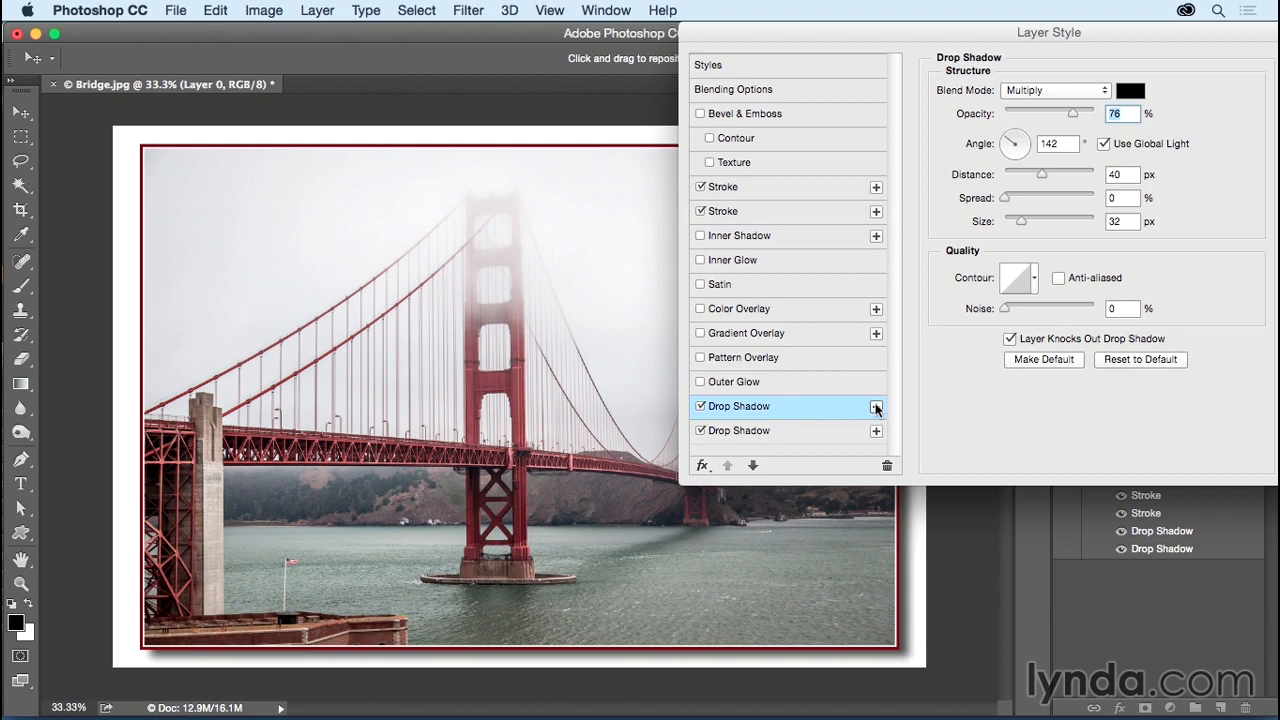
left_click(1104, 144)
left_click_drag(548, 520, 530, 486)
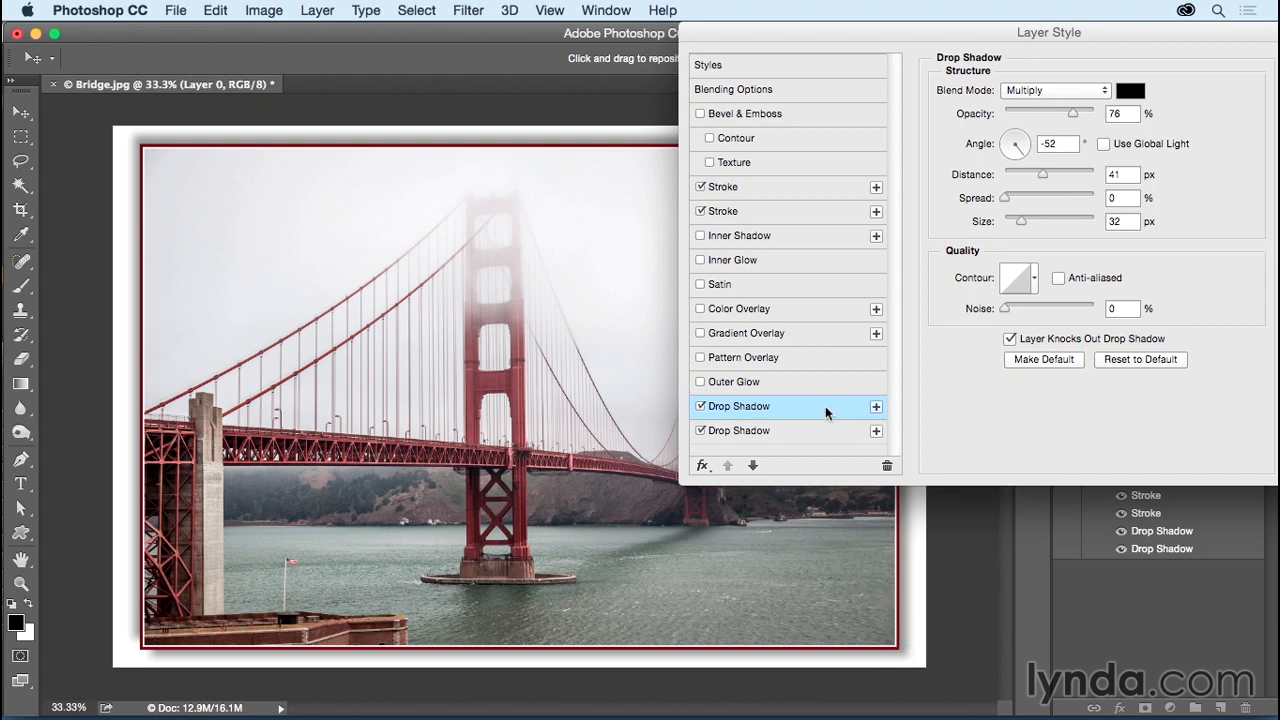
left_click(887, 466)
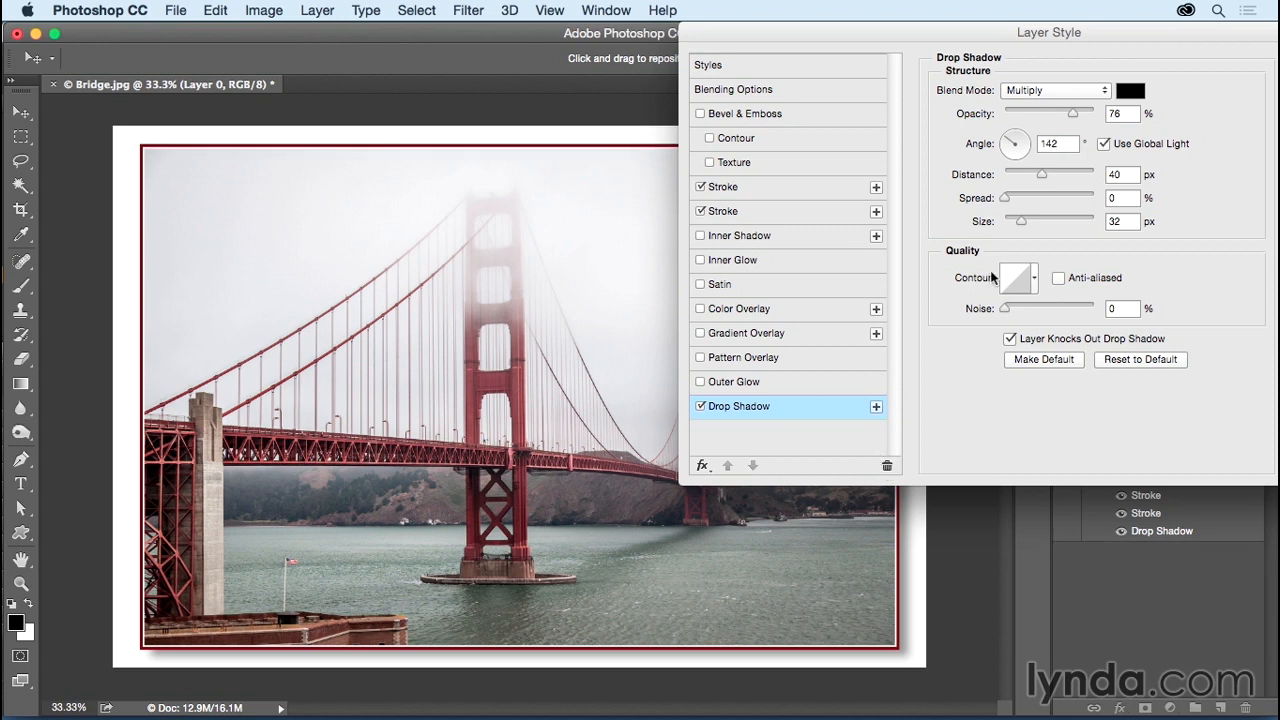
left_click_drag(1084, 32, 1001, 37)
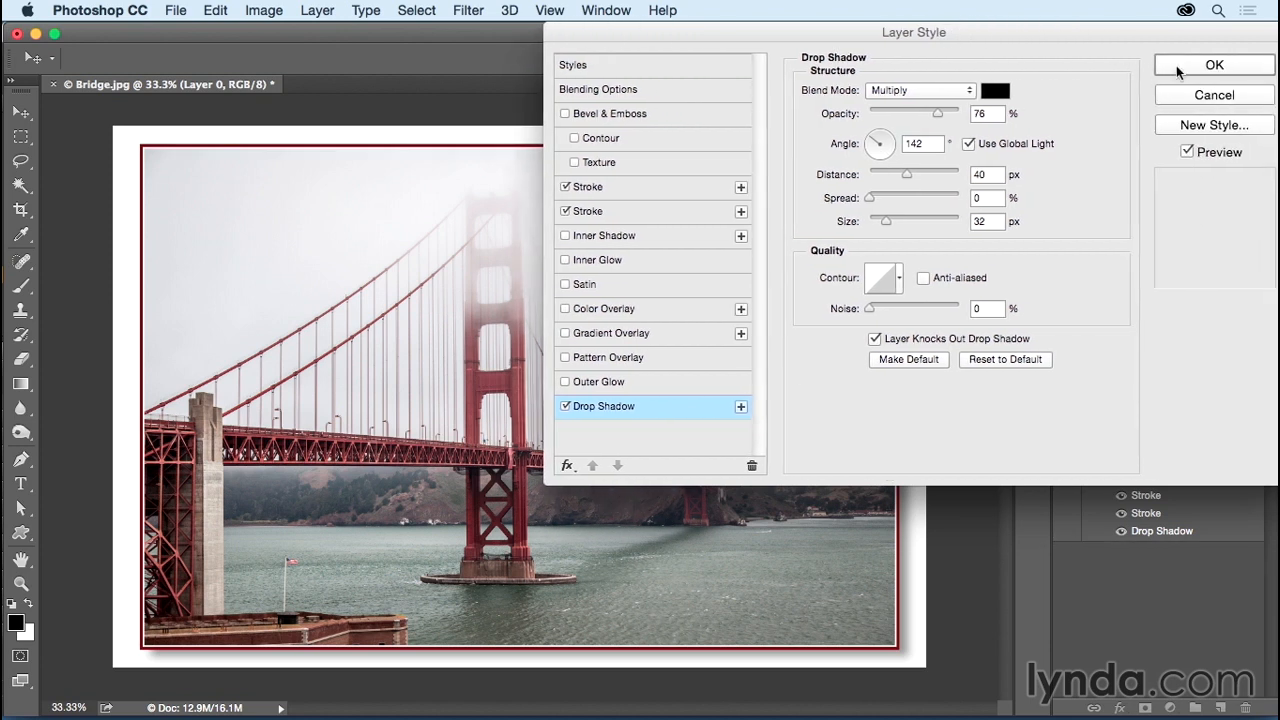
Step: Apply the layer style, then collapse and re-expand Layer 0's effects list
left_click(1210, 65)
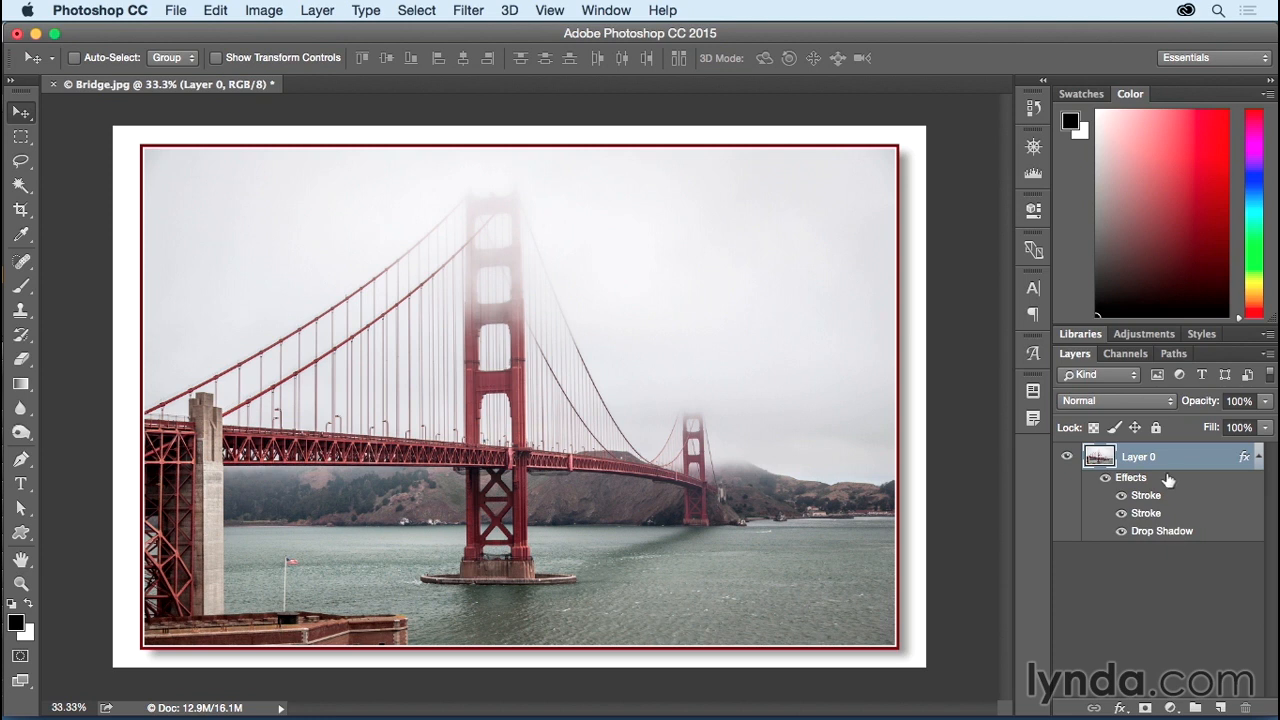
left_click(1257, 459)
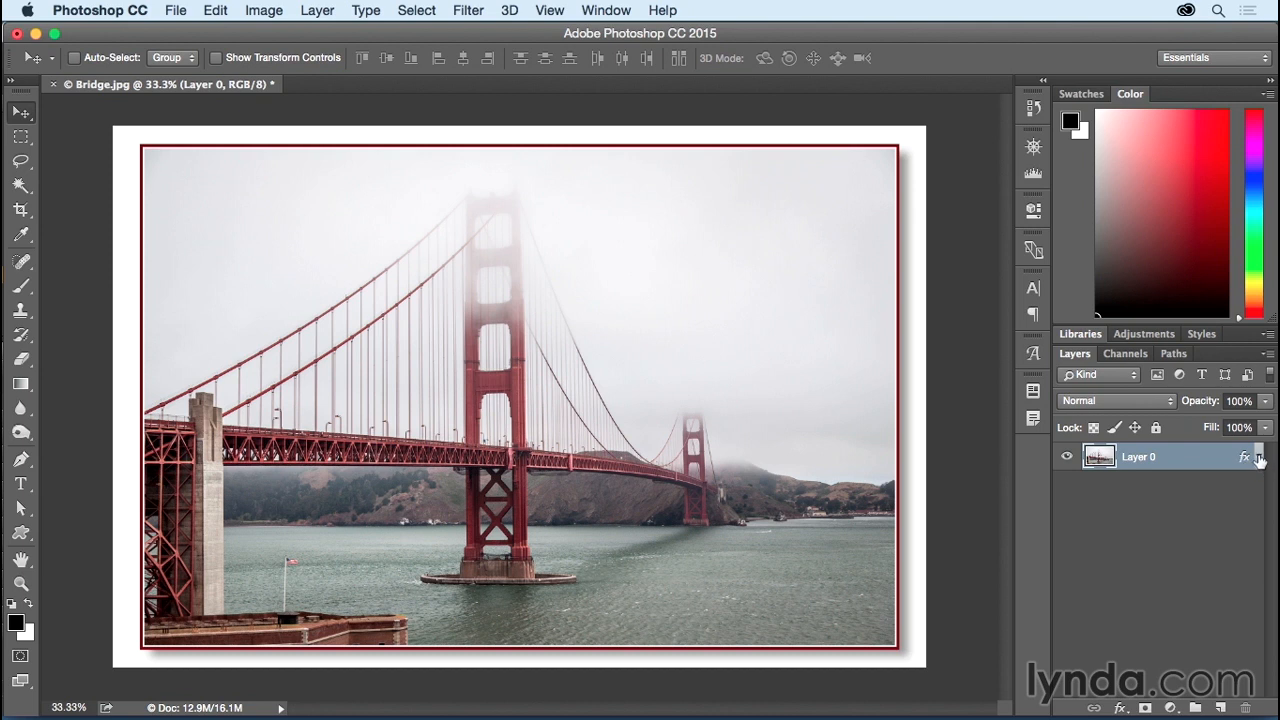
left_click(1258, 458)
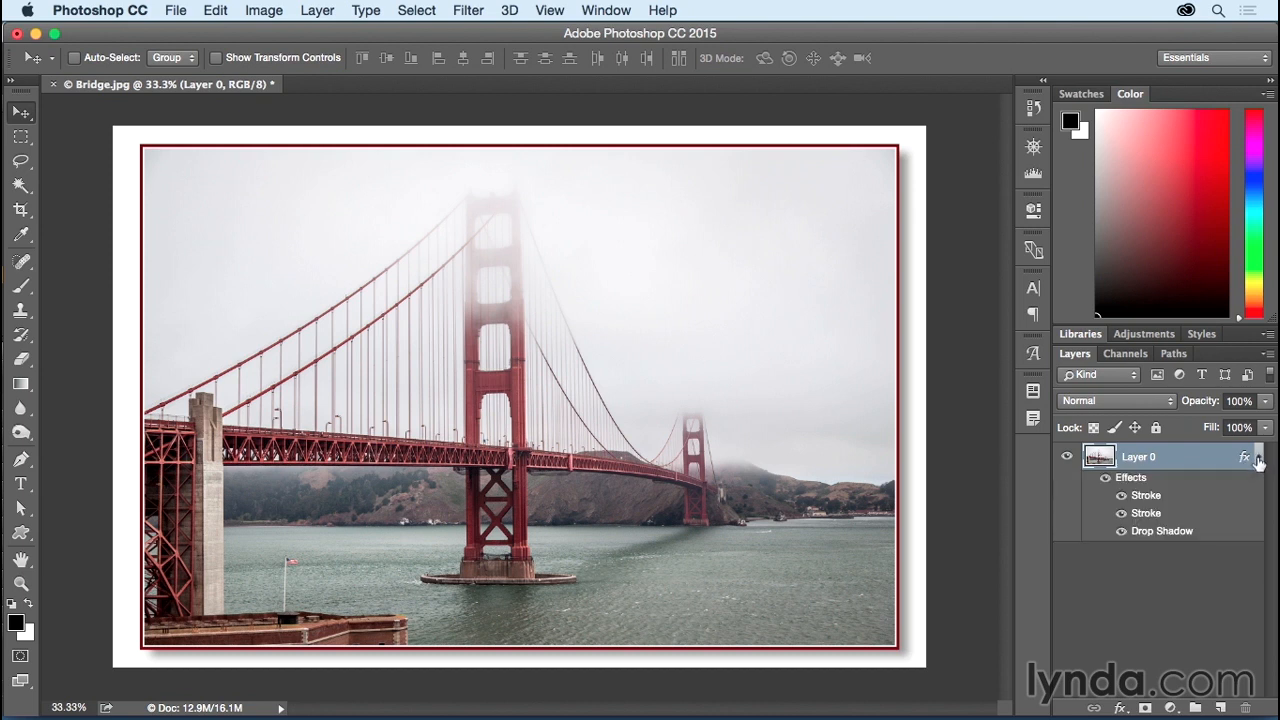
left_click(1121, 495)
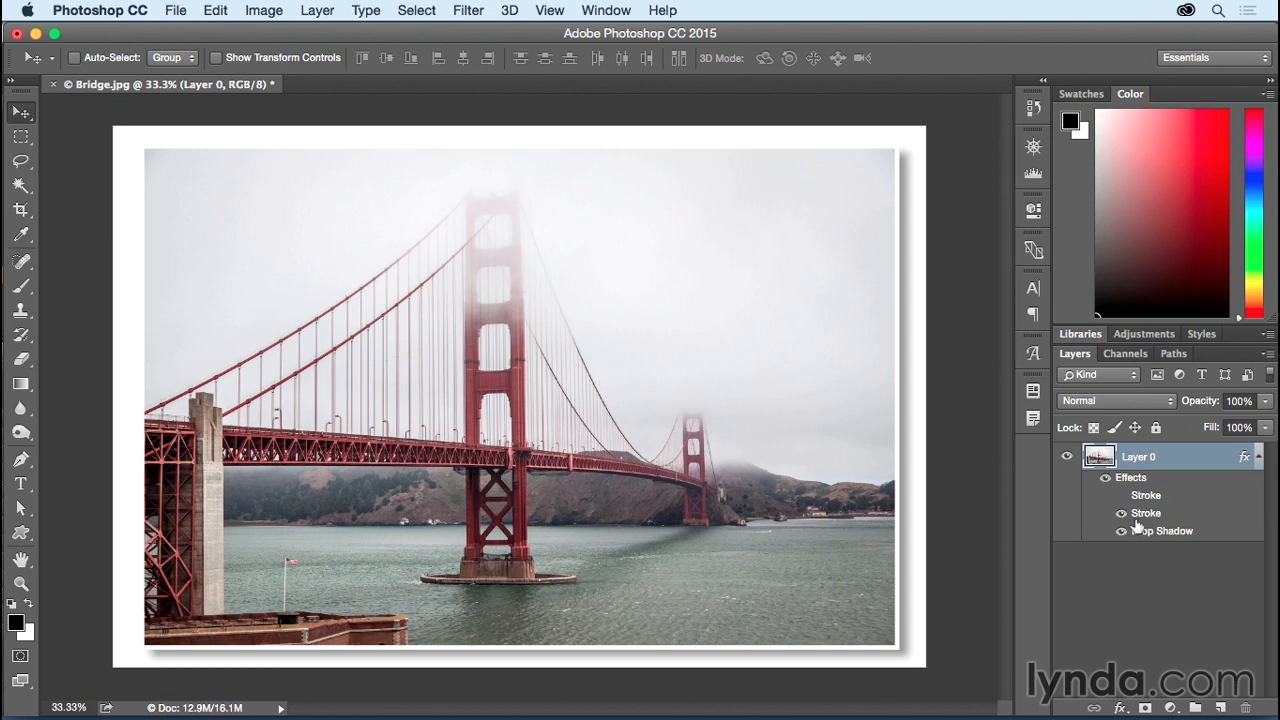
left_click(1121, 495)
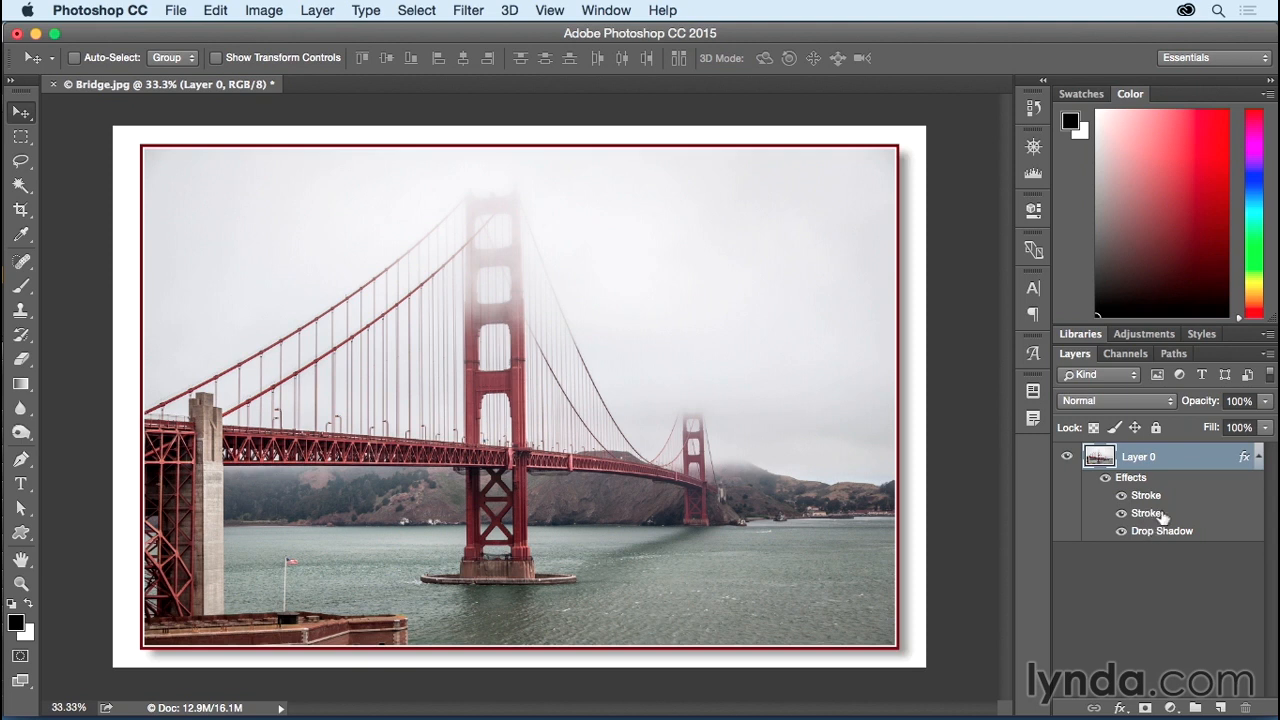
left_click_drag(1155, 514, 1245, 707)
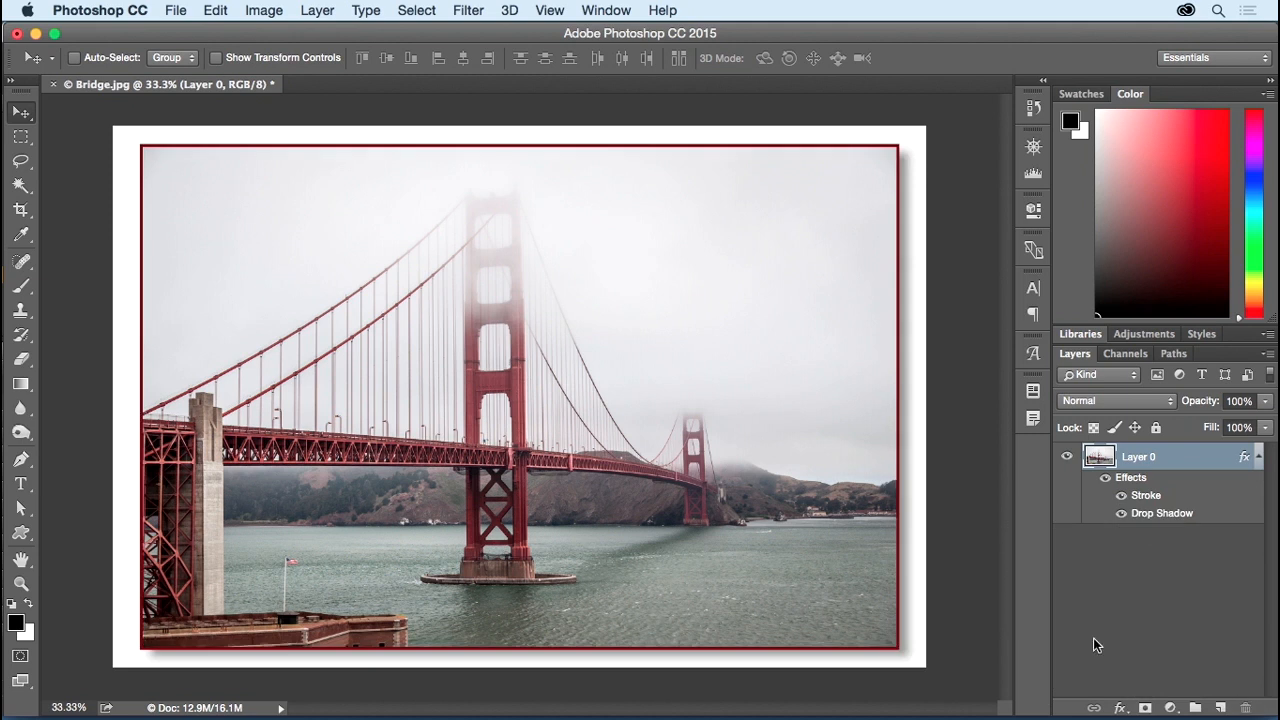
key("super+z")
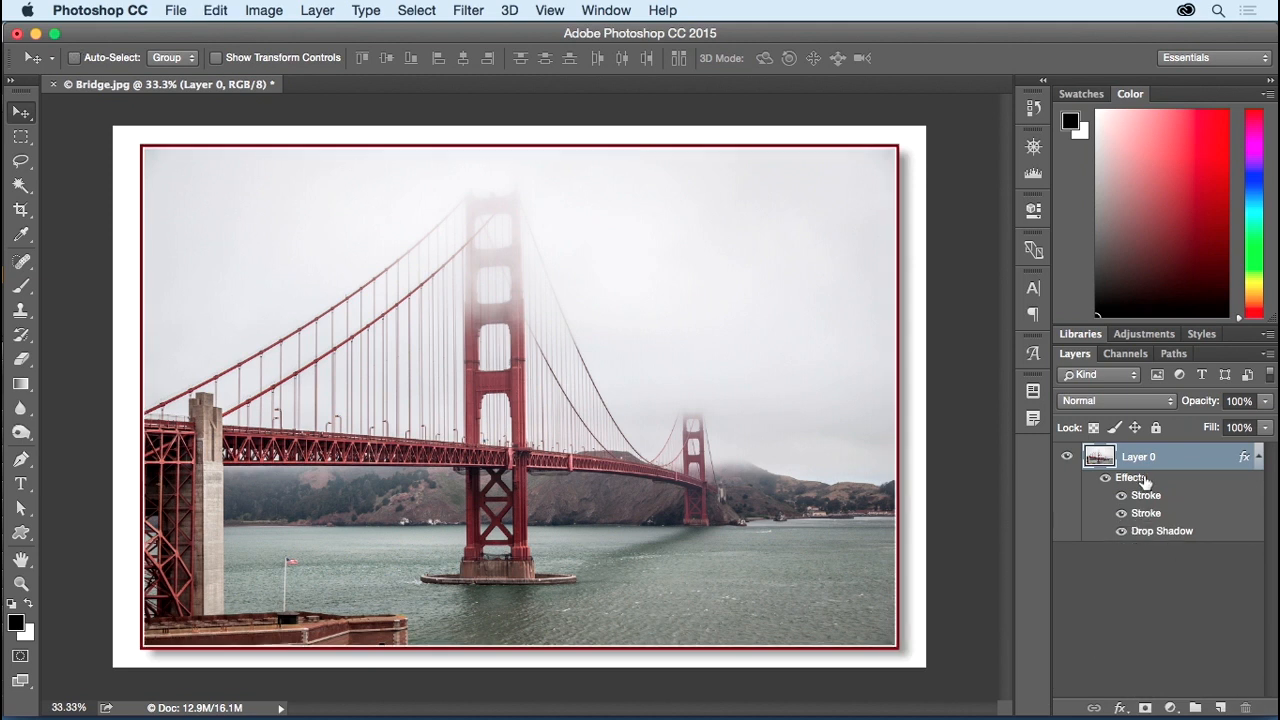
mouse_move(1143, 480)
left_mouse_down()
mouse_move(1186, 503)
mouse_move(1247, 707)
left_mouse_up()
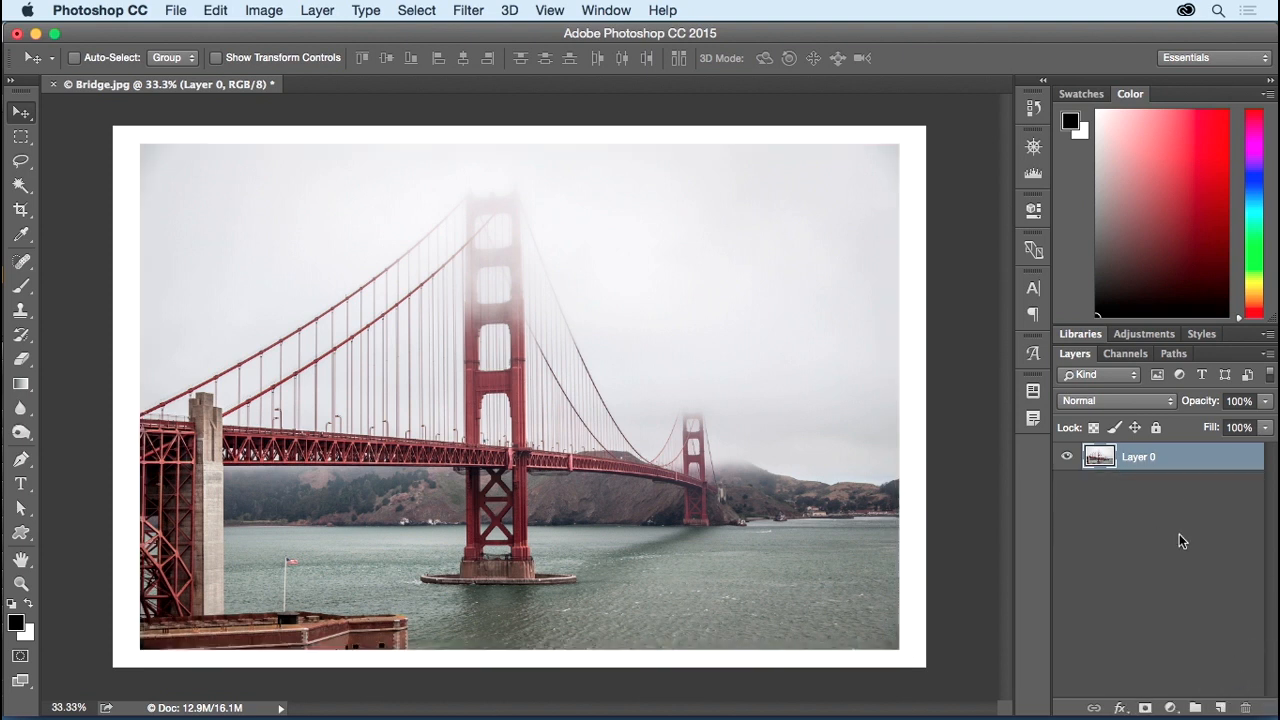
key("super+z")
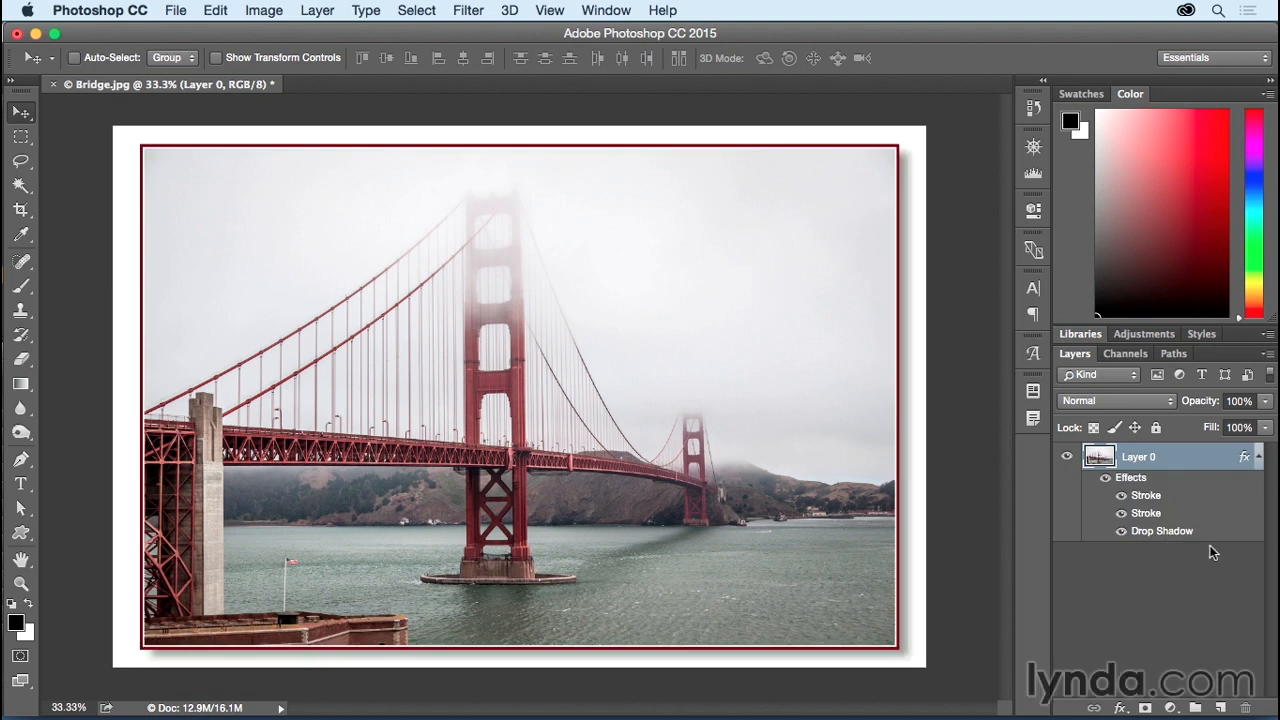
double_click(1152, 515)
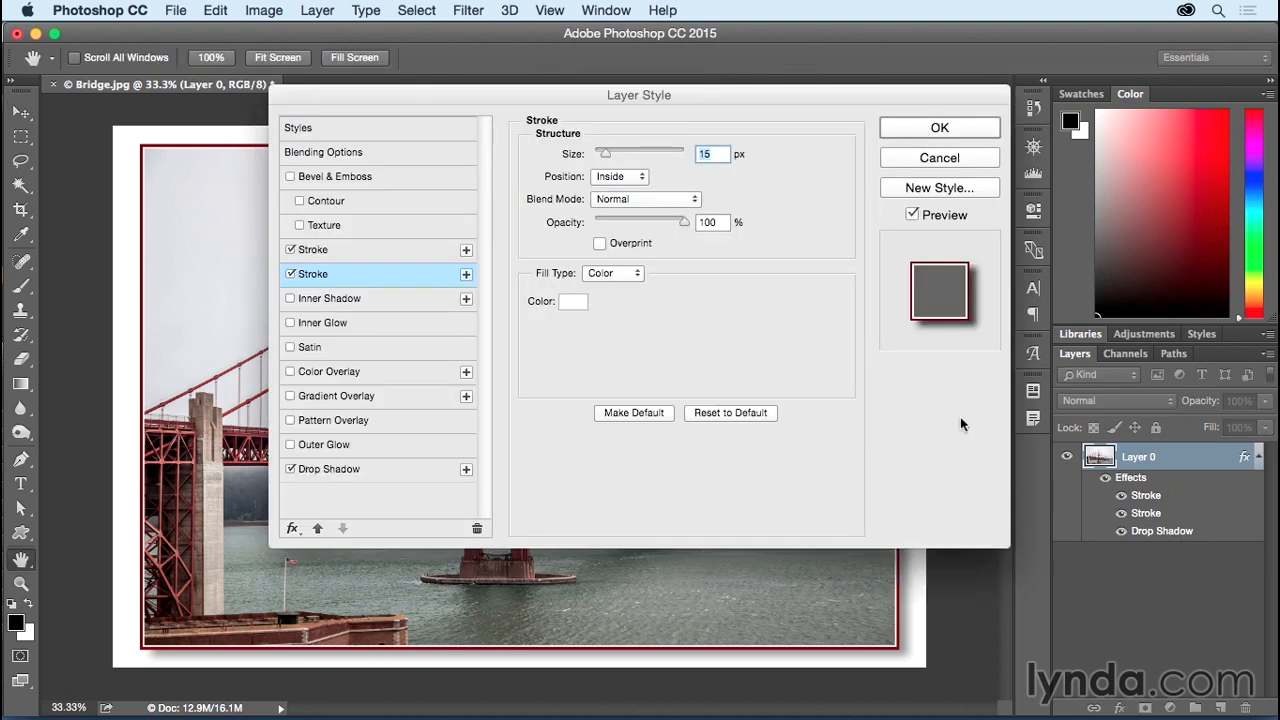
left_click_drag(689, 93, 864, 31)
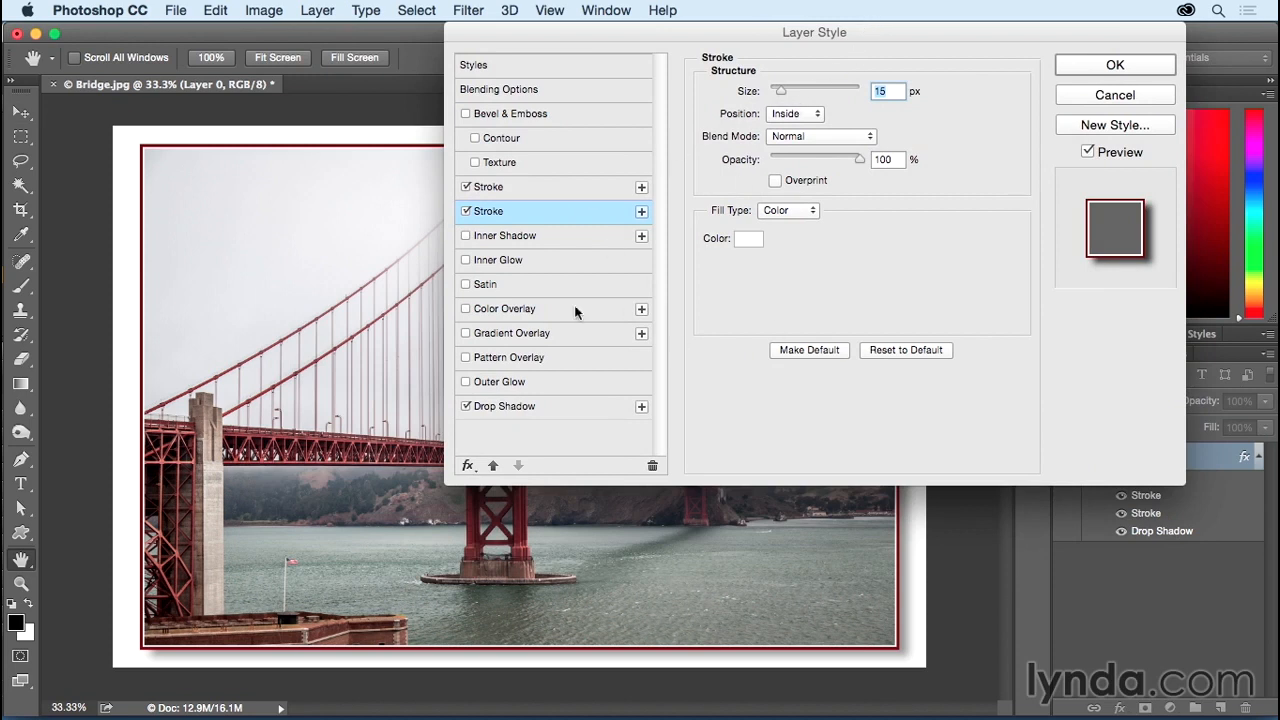
left_click(1096, 65)
key("v")
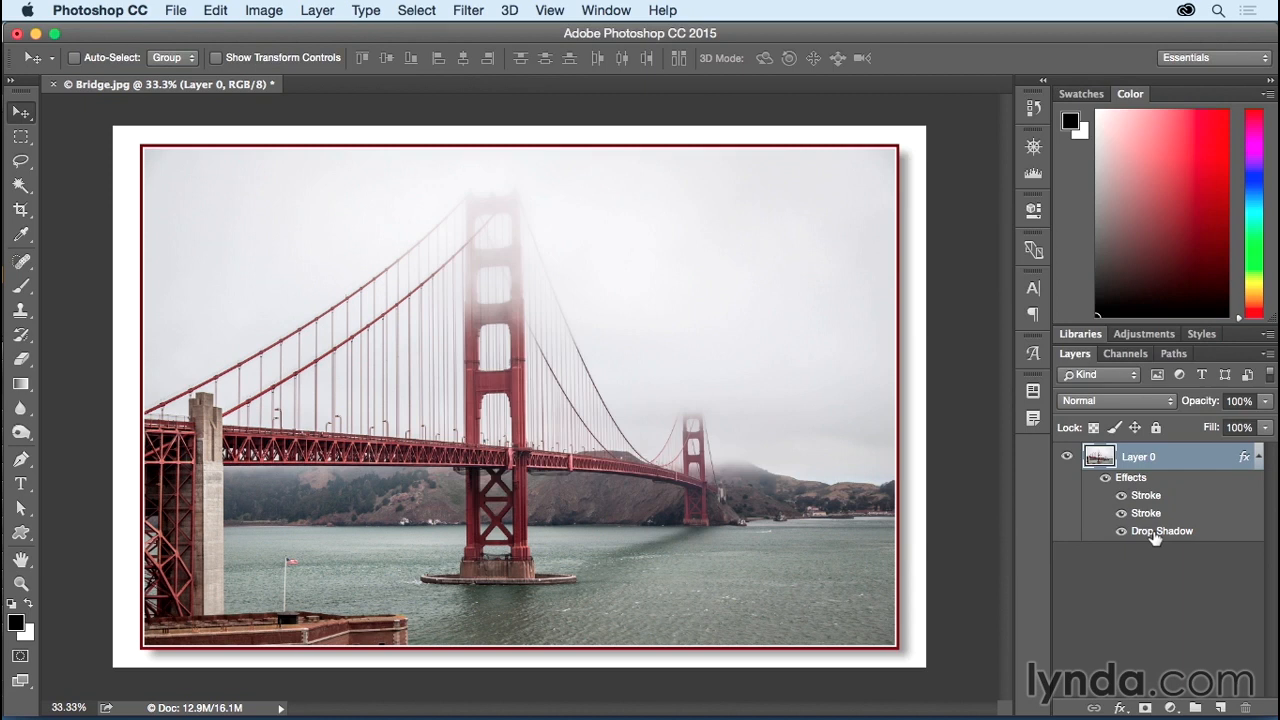